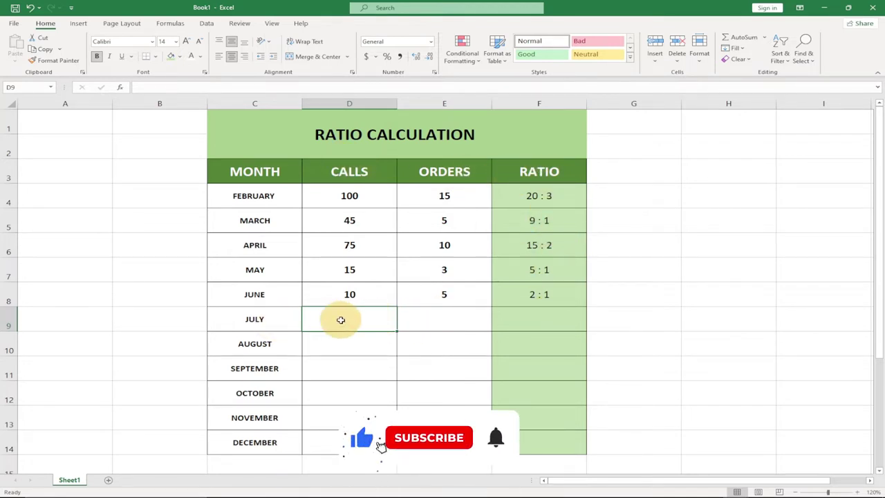
Enter 45 calls and 15 orders for July, and select July's ratio cell F9.
text(45)
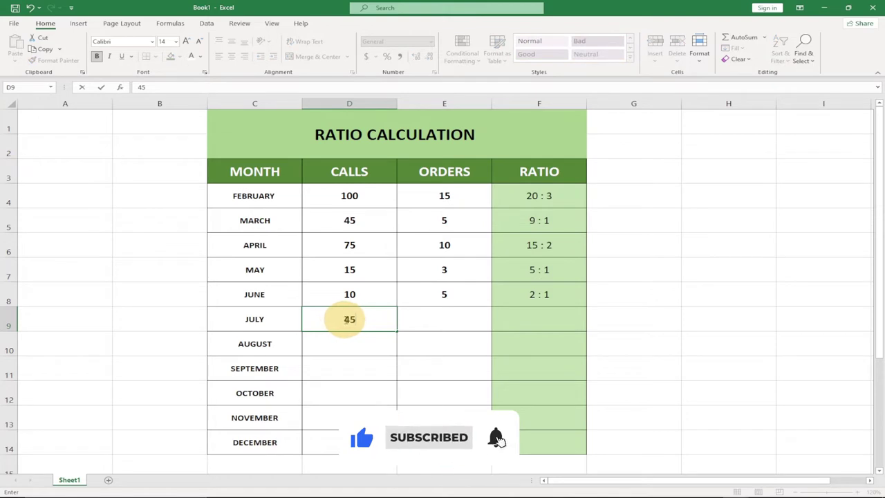
click(427, 327)
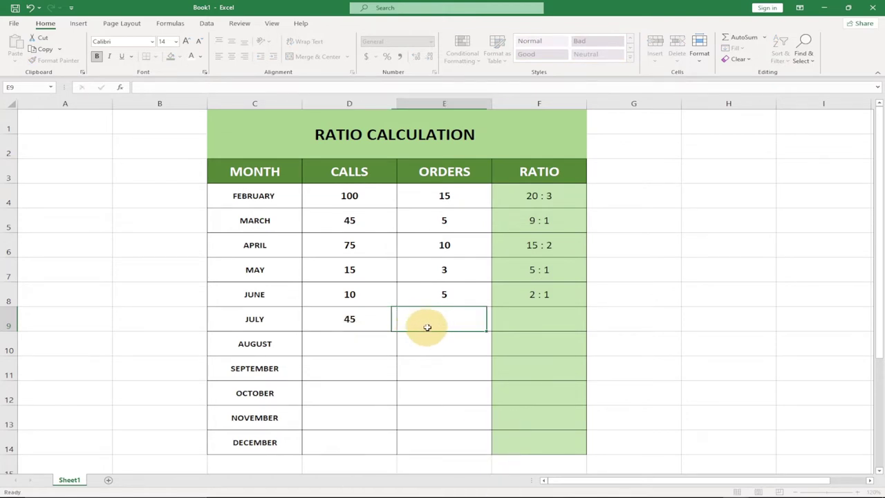
text(15)
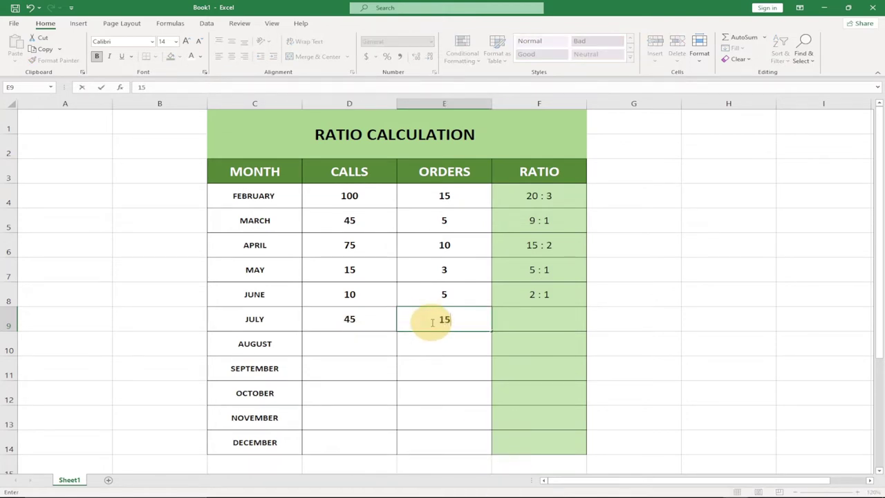
key(ctrl+Return)
click(528, 321)
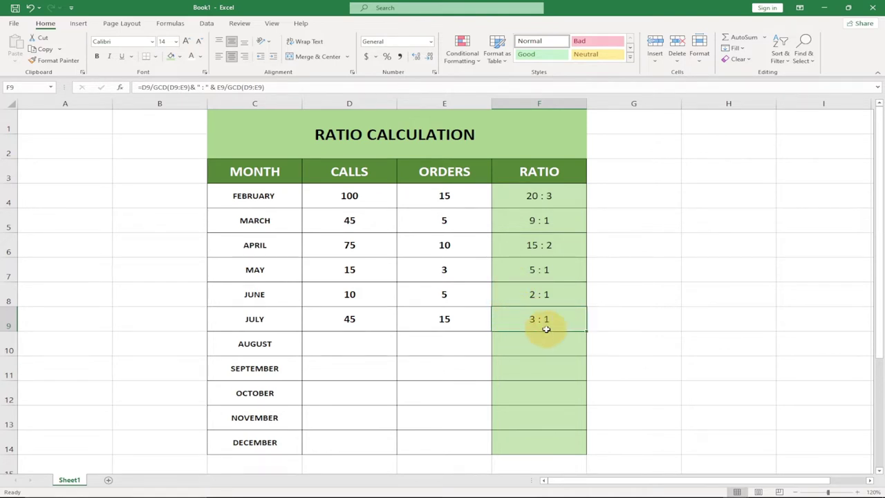
Enter 55 calls and 30 orders in the August row.
click(347, 339)
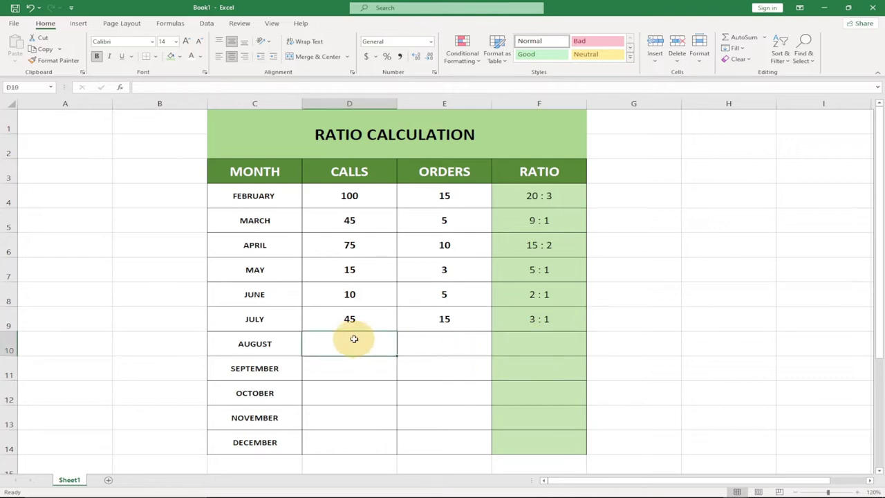
text(55)
key(Tab)
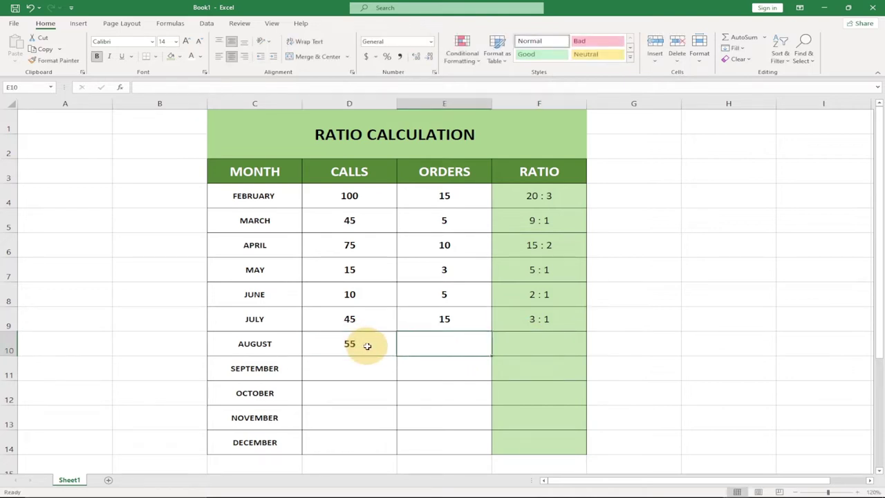
text(30)
key(Tab)
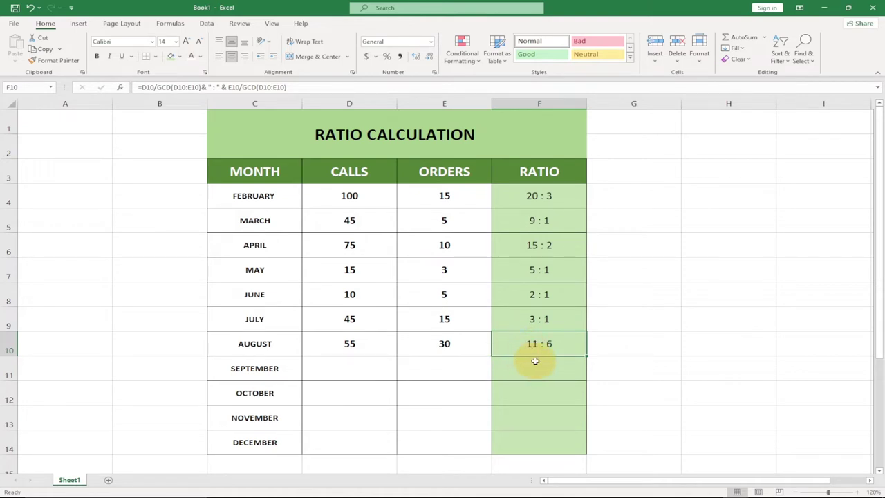
Enter 75 calls and 45 orders for September, and select September's ratio cell F11.
click(354, 369)
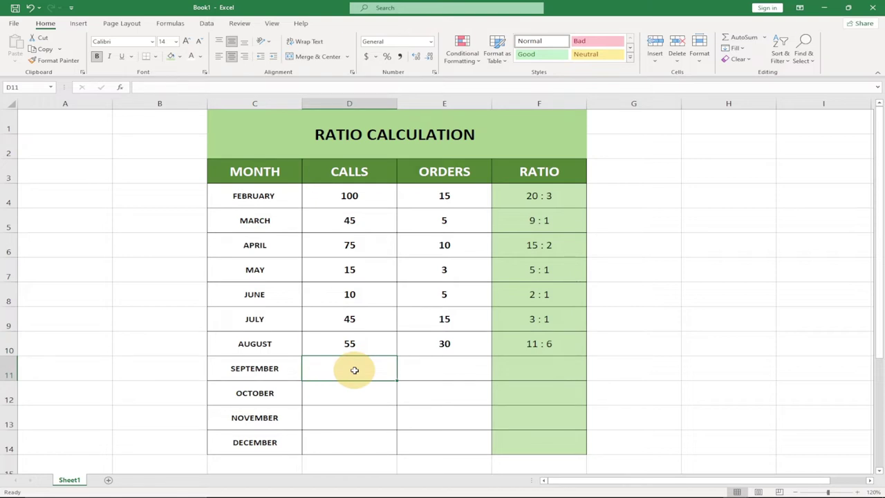
text(75)
click(457, 376)
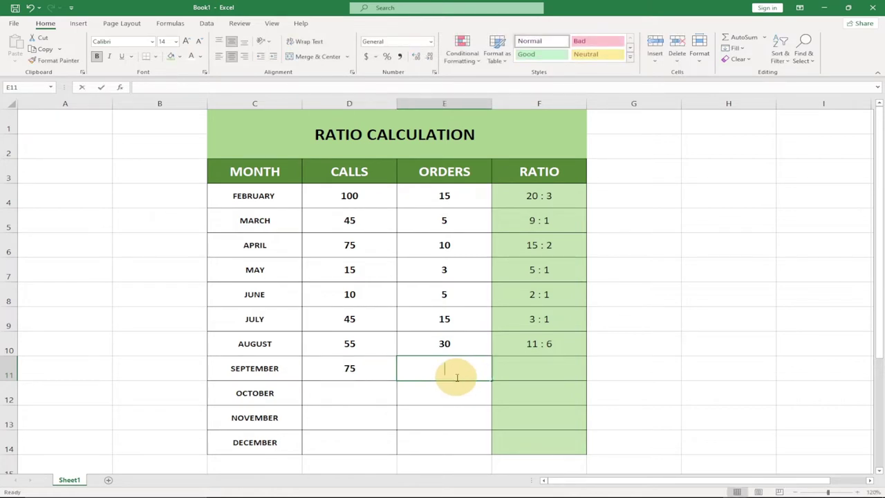
text(45)
click(495, 374)
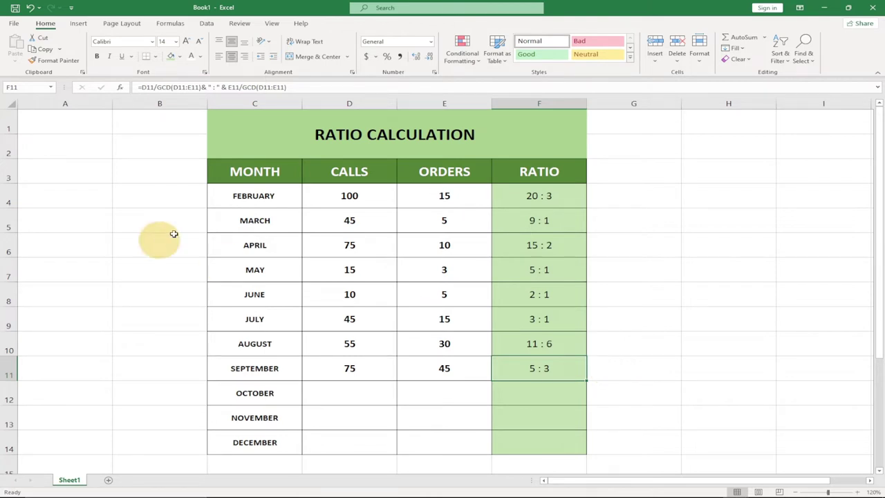
Clear the Calls, Orders and Ratio data in D4:F12, from the February row through October.
drag(349, 195, 515, 386)
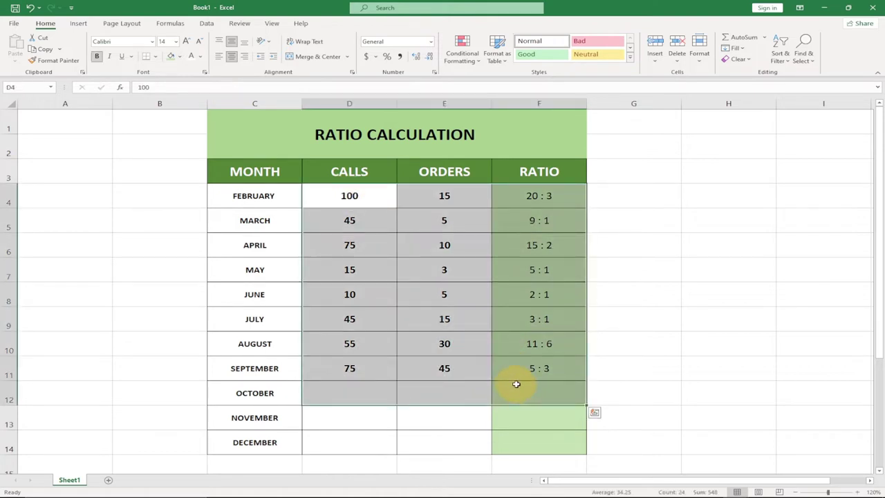
key(Delete)
click(468, 286)
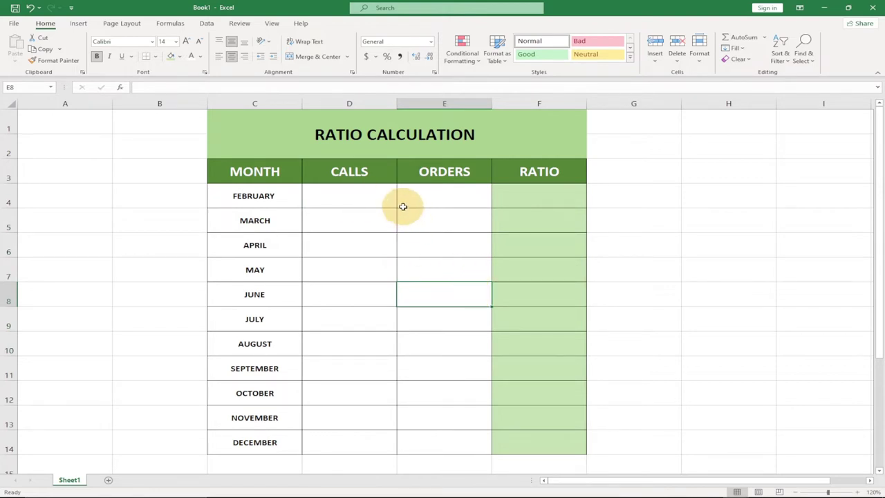
Enter 15 calls and 5 orders for February, and select the month's ratio cell F4.
click(360, 203)
text(15)
key(Tab)
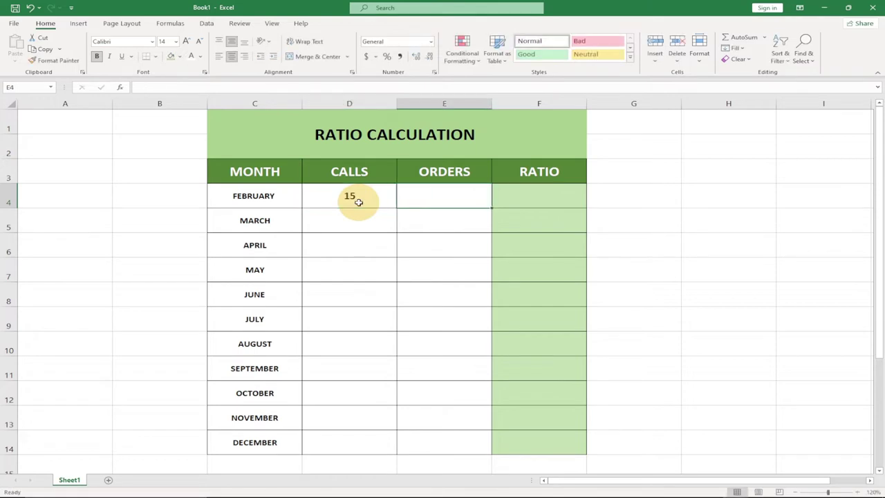
text(5)
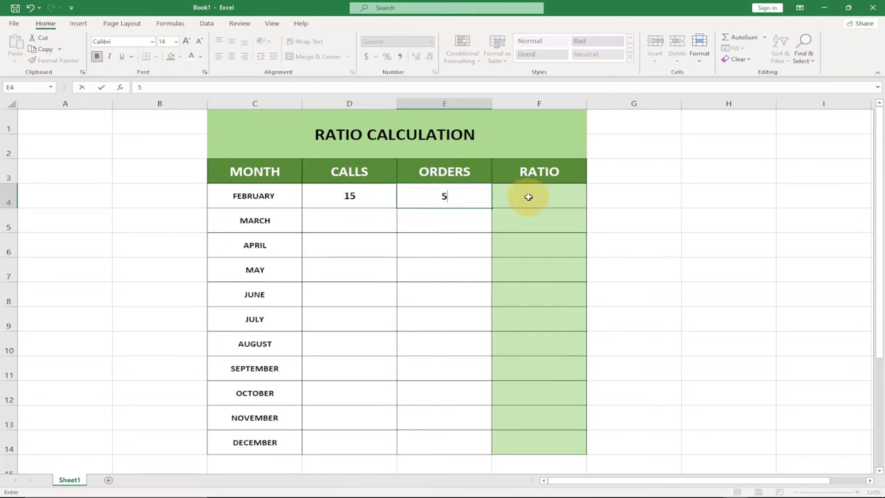
click(528, 198)
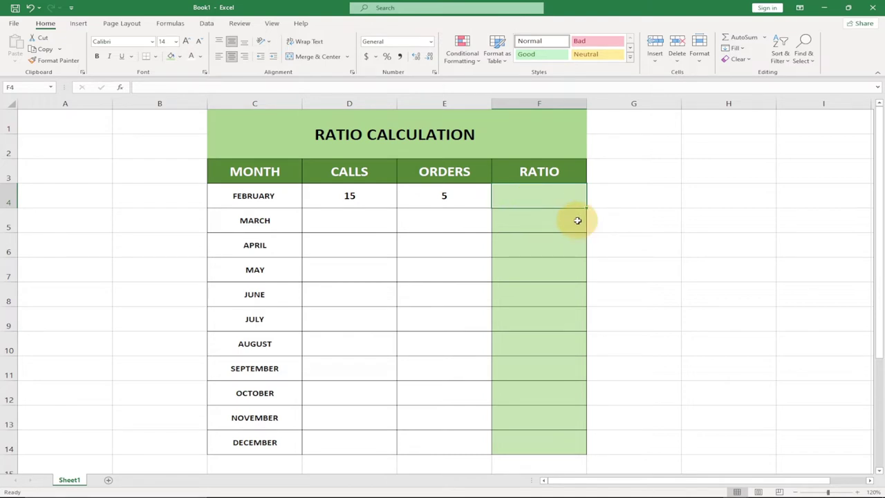
Enter the sample values 15 in G4 and 5 in G5, beside the table.
click(628, 200)
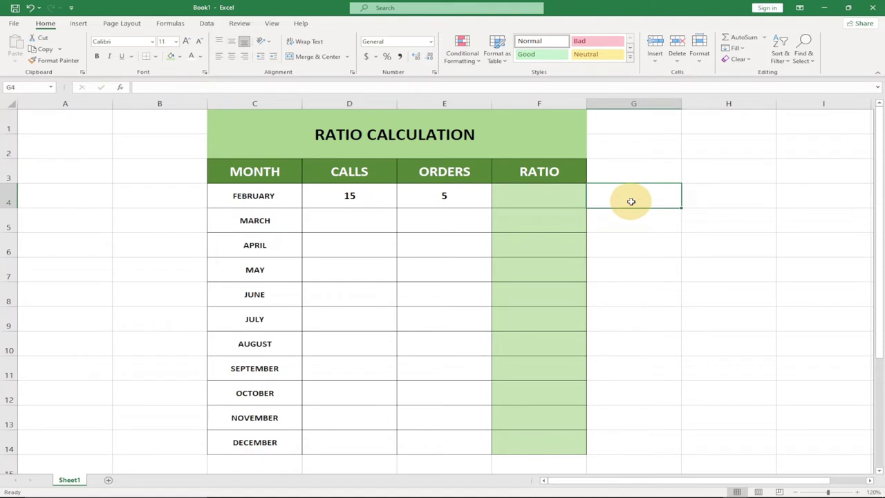
text(GC)
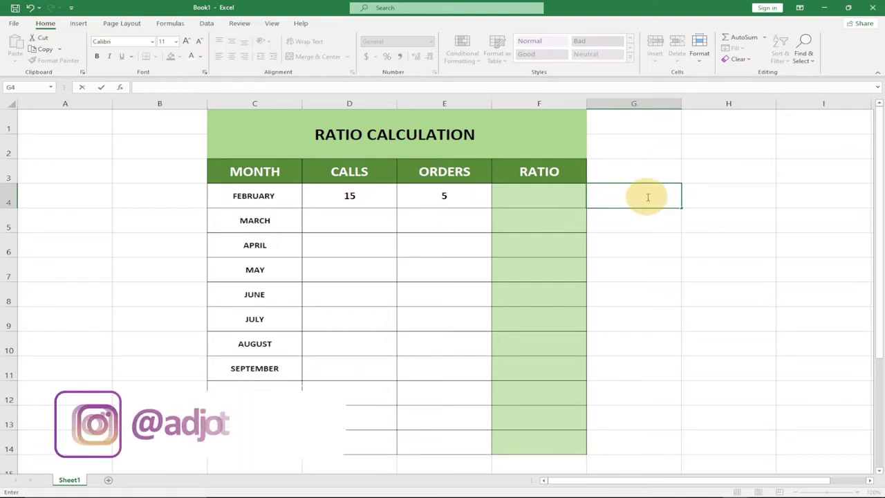
text(15)
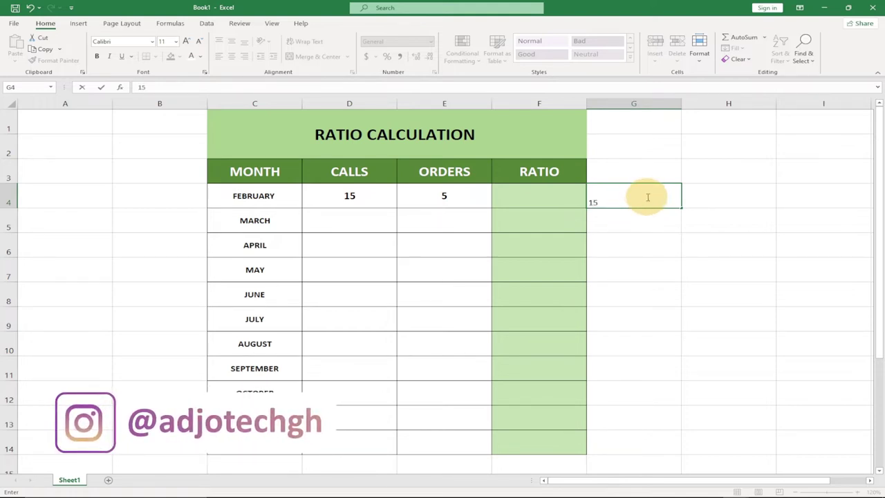
click(630, 219)
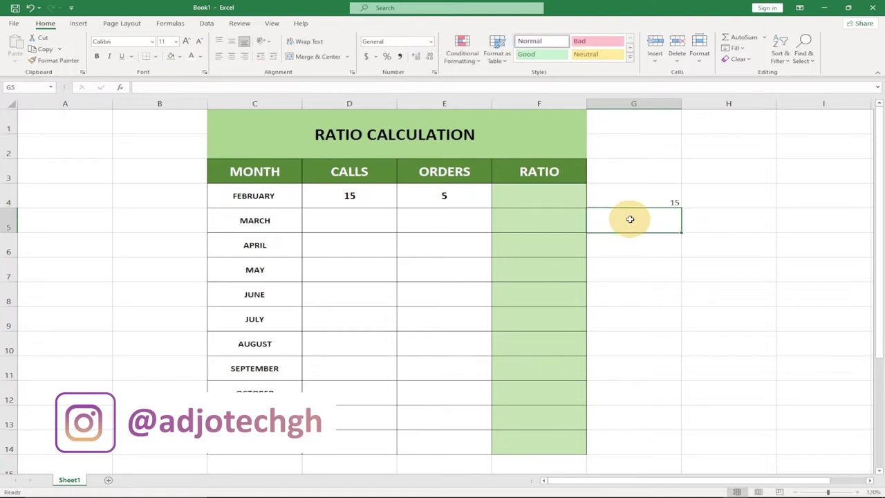
text(5)
Calculate the greatest common divisor of the two sample values in G6 with the formula =GCD(G4:G5).
click(665, 242)
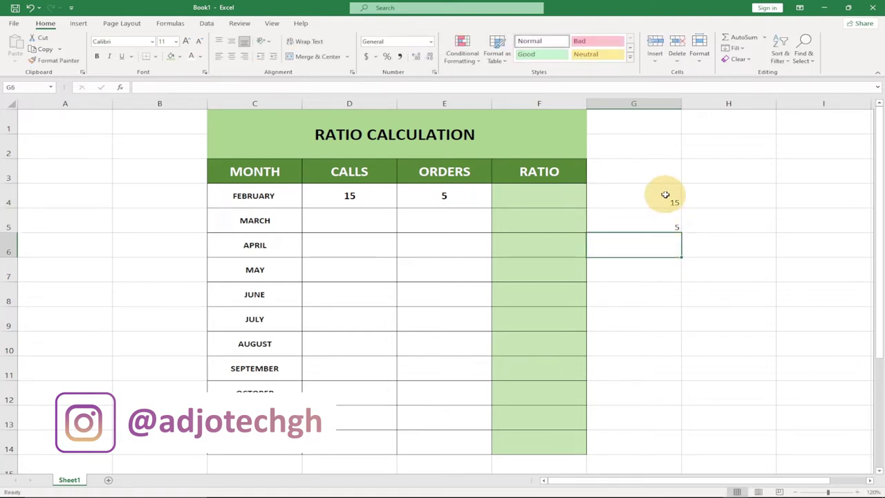
double_click(660, 246)
text(=)
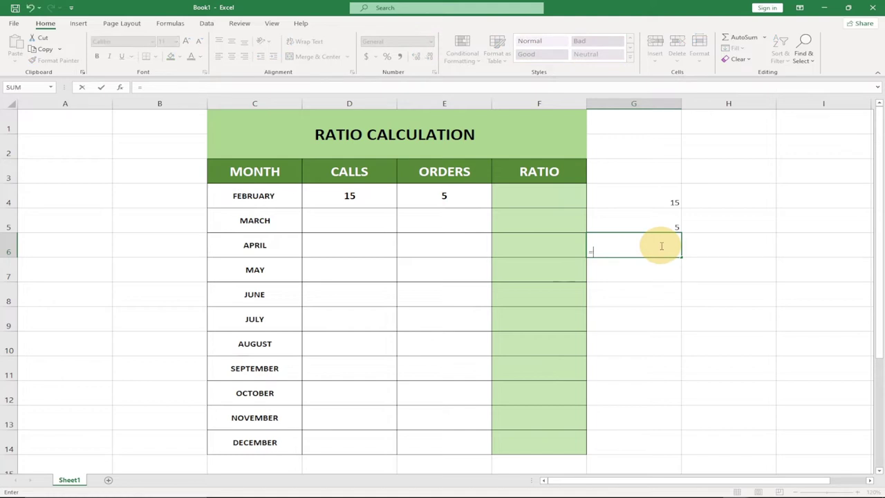
text(GCD)
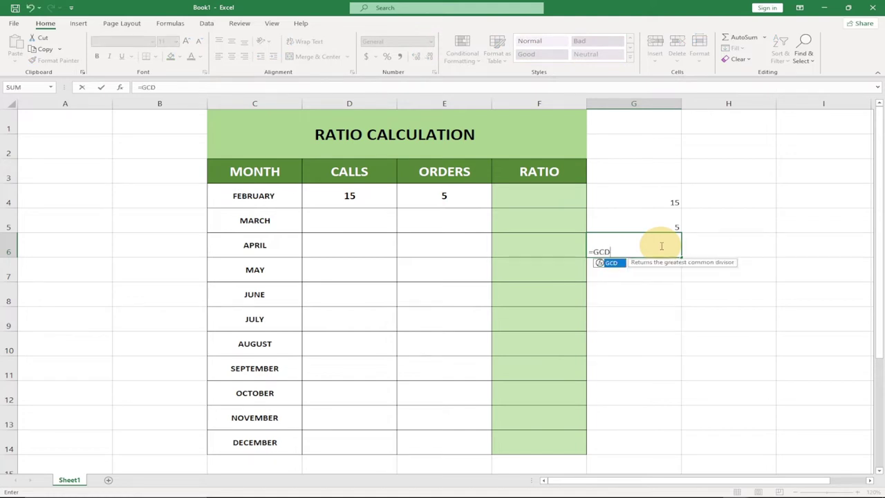
text(()
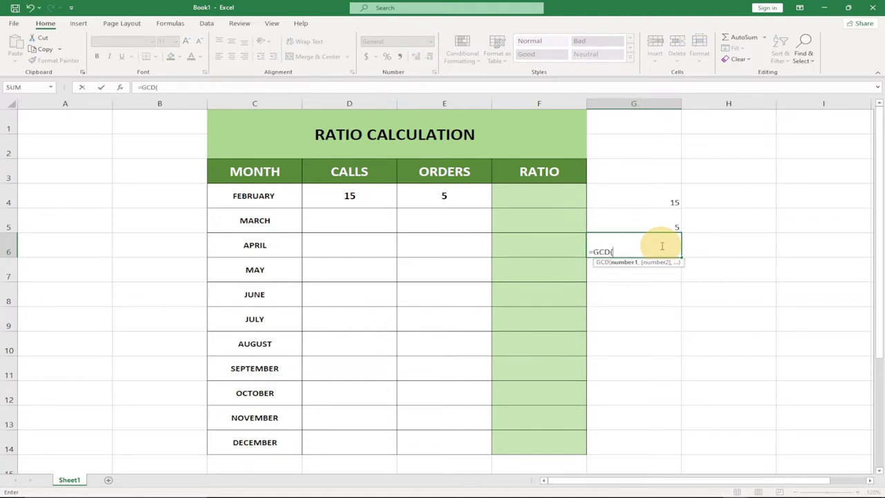
drag(657, 203, 661, 227)
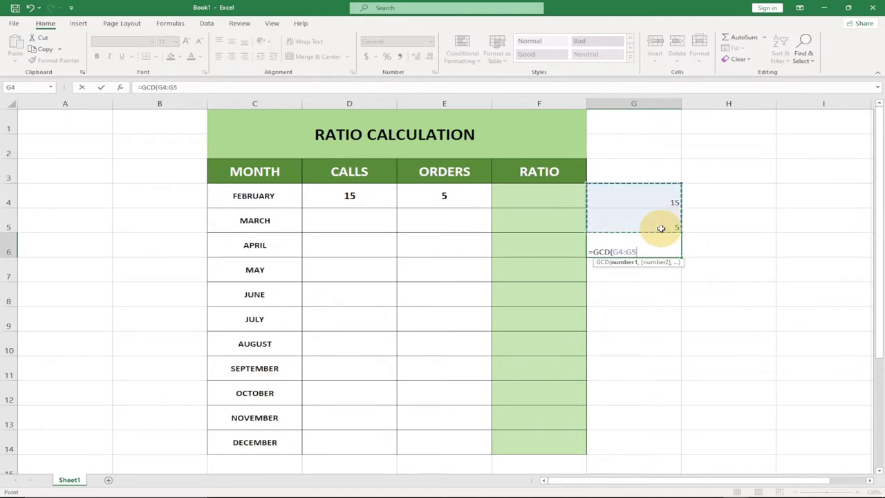
text())
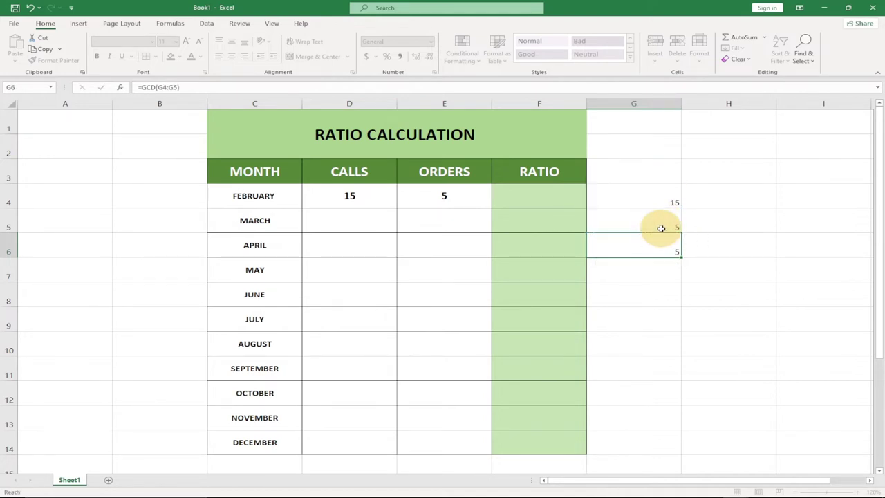
key(ctrl+Return)
Test the GCD formula with new sample values, setting G4 to 75 and G5 to 15.
click(657, 198)
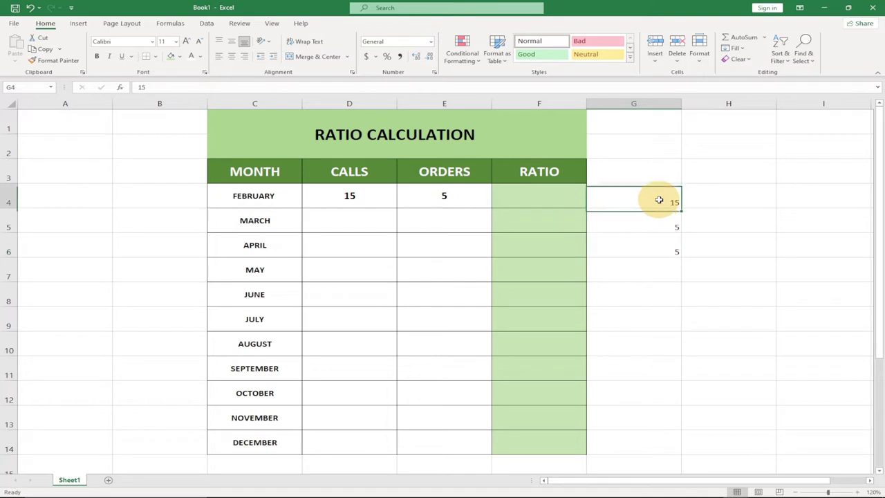
text(75)
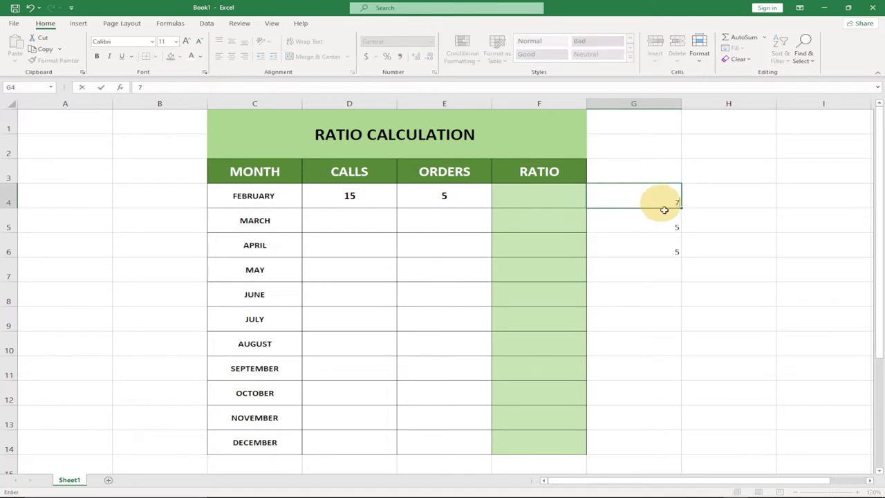
key(Return)
text(1)
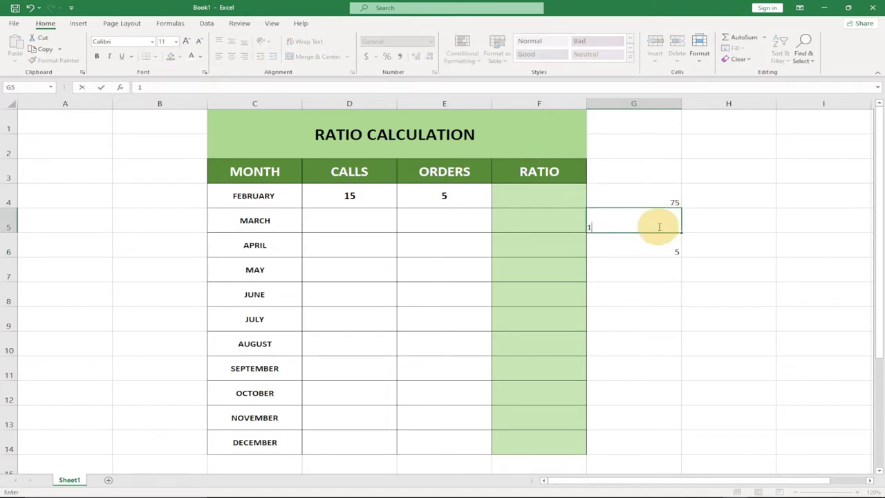
key(Return)
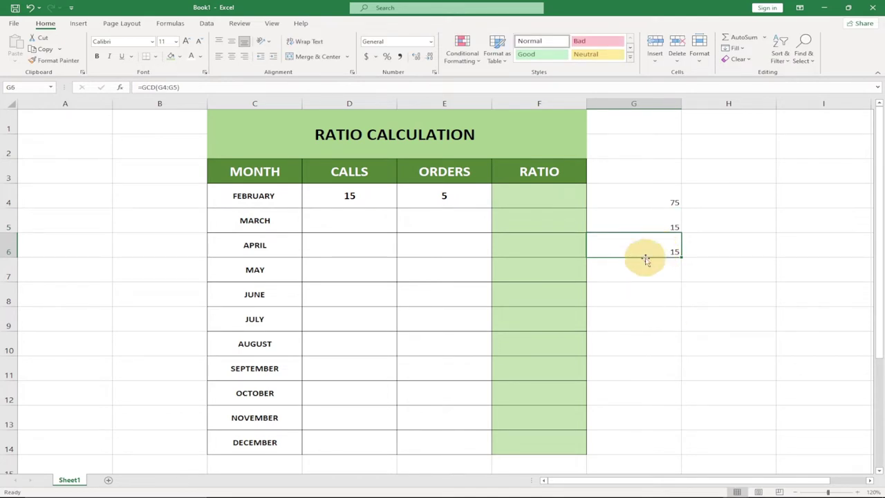
Test the GCD formula again by setting G4 to 100 and G5 to 25.
click(655, 204)
text(100)
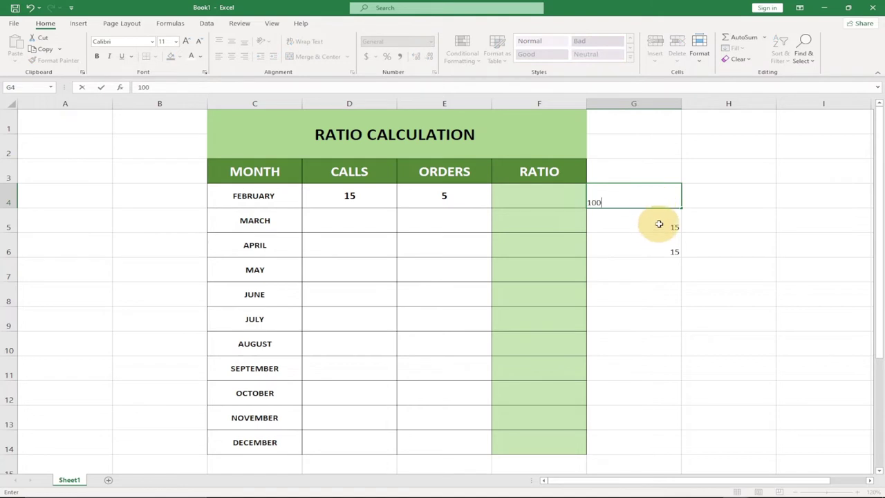
key(Return)
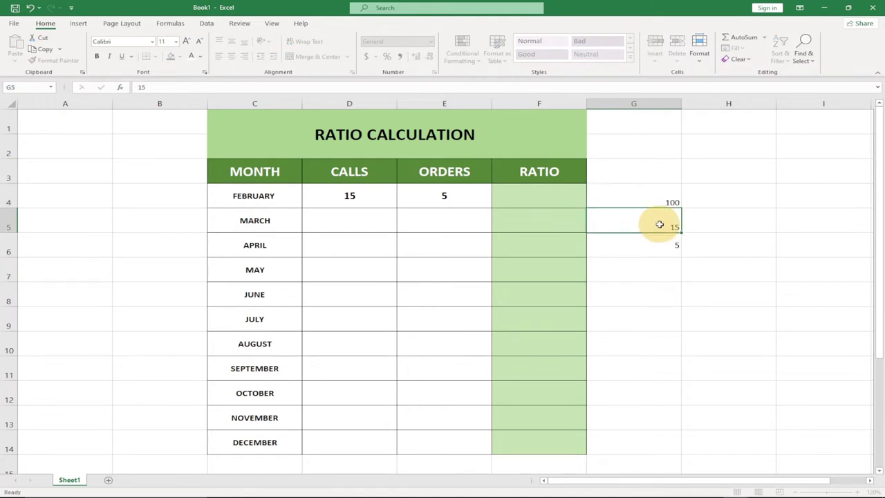
text(25)
key(Return)
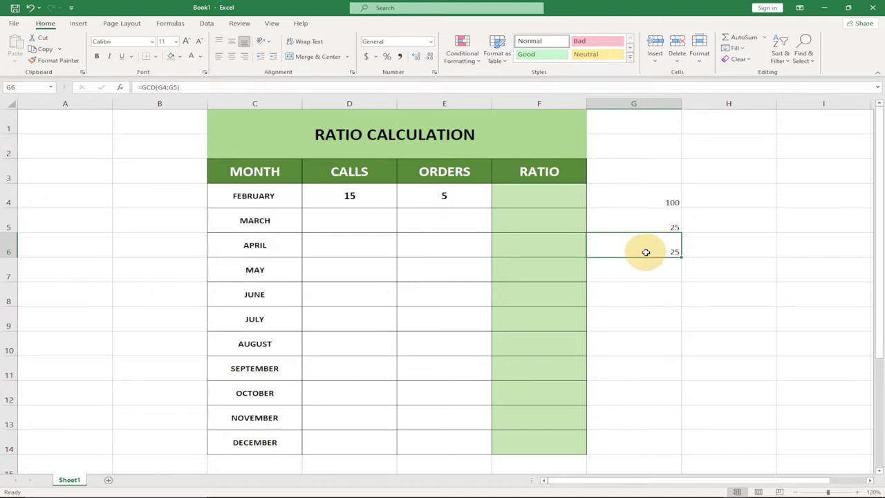
Clear the sample values and the GCD formula from cells G4 to G6.
click(667, 202)
double_click(664, 204)
key(BackSpace)
key(BackSpace)
key(BackSpace)
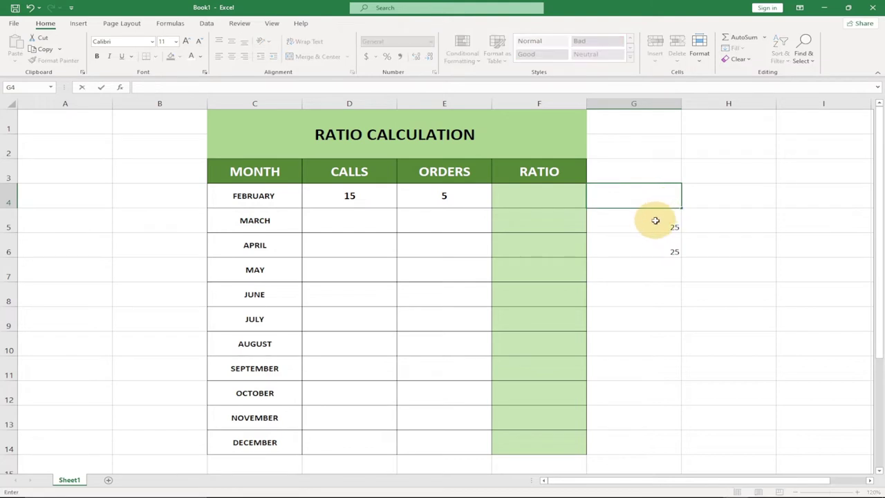
click(653, 223)
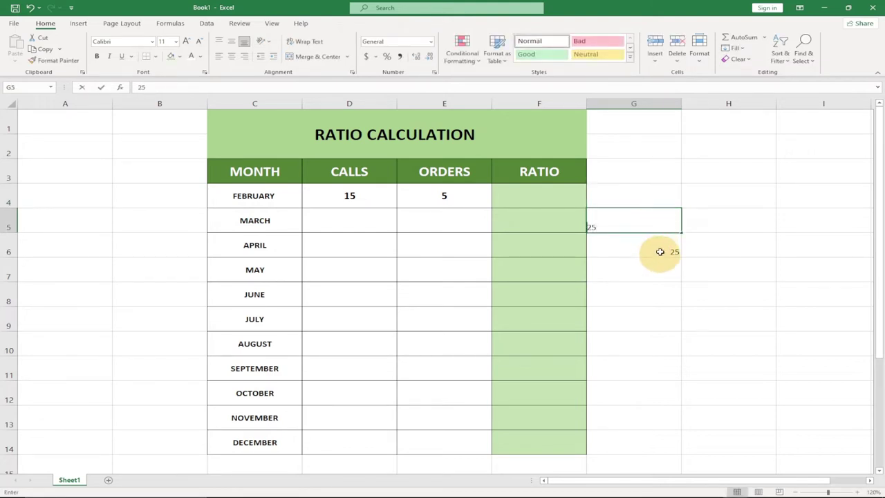
click(628, 245)
drag(627, 244, 632, 200)
key(BackSpace)
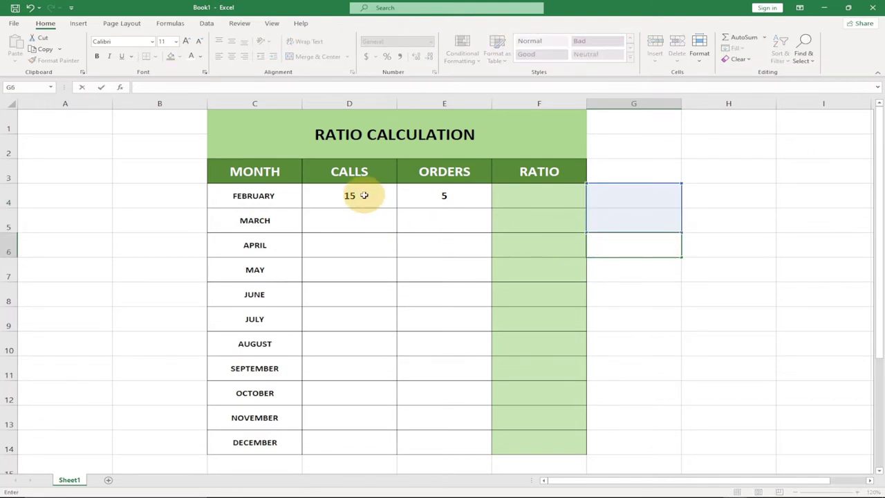
Insert a blank row above the February row in the ratio table.
click(363, 196)
click(432, 199)
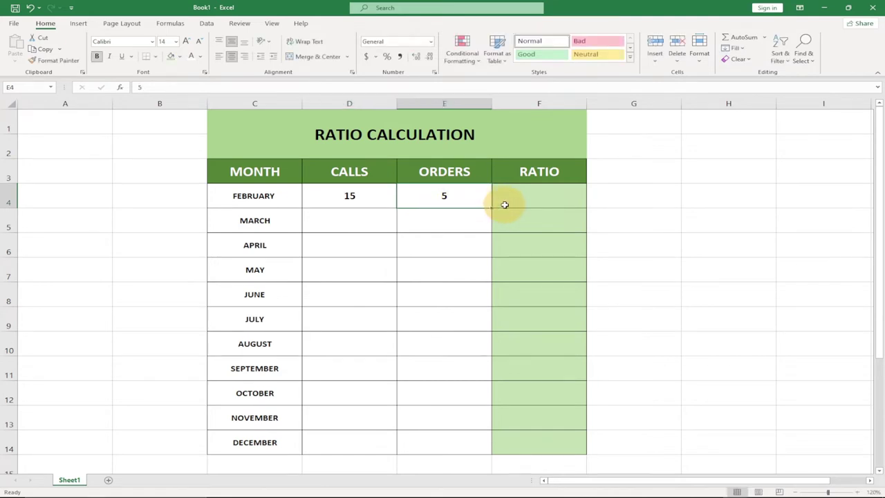
click(515, 200)
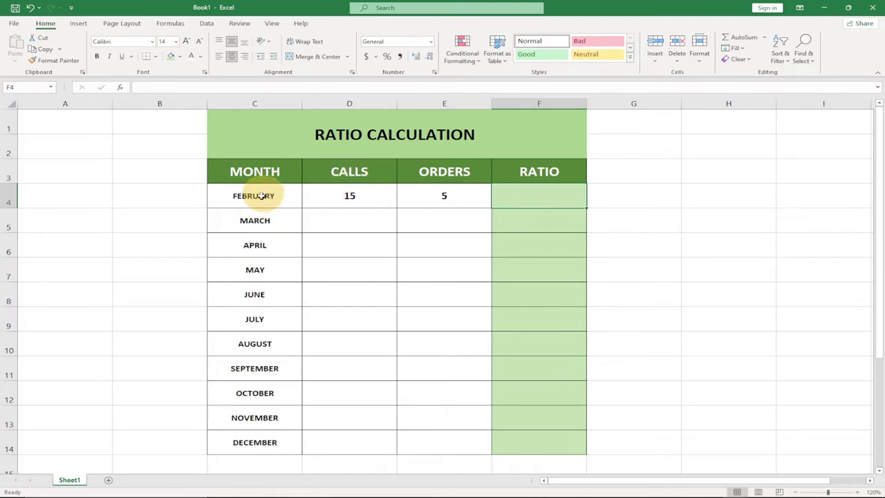
click(185, 195)
click(6, 197)
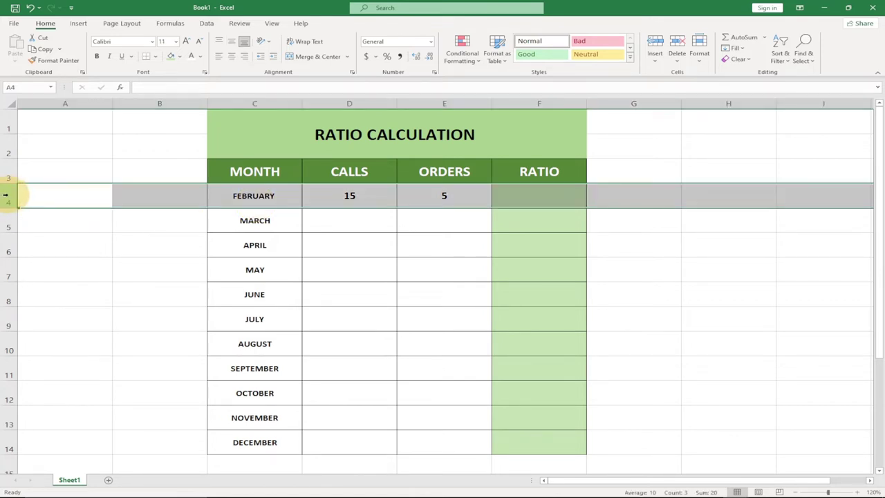
right_click(5, 196)
click(45, 272)
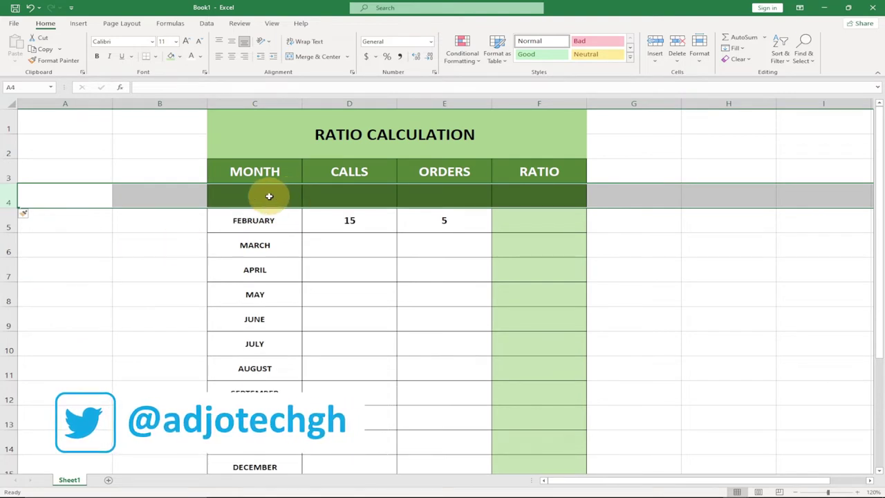
click(266, 198)
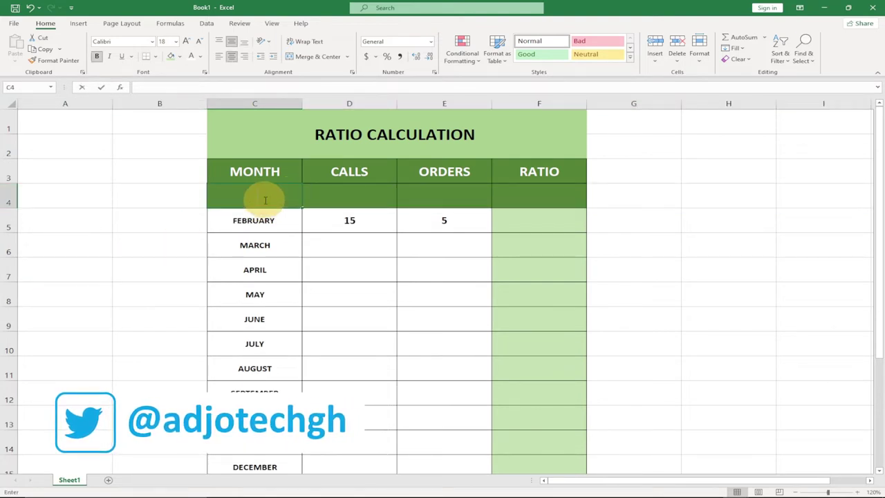
text(JAN)
key(BackSpace)
key(BackSpace)
key(BackSpace)
click(380, 269)
Fill the new row's table cells C4:F4 with white.
drag(242, 191, 498, 201)
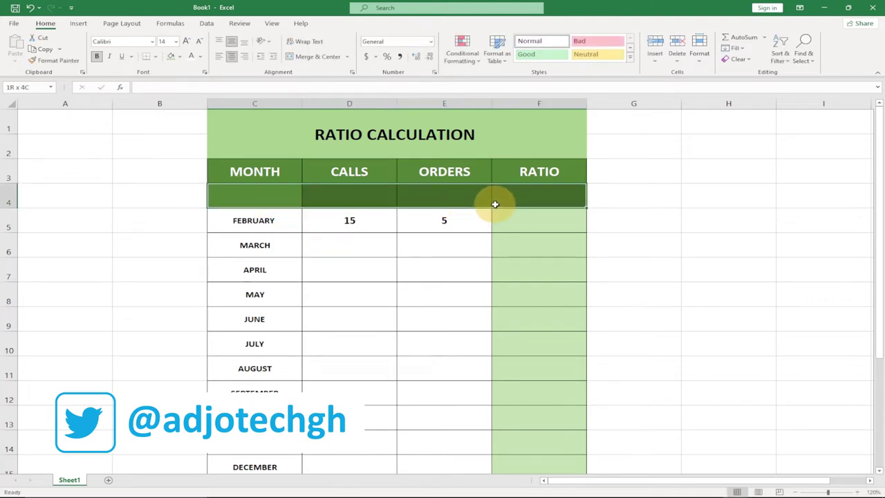
click(178, 57)
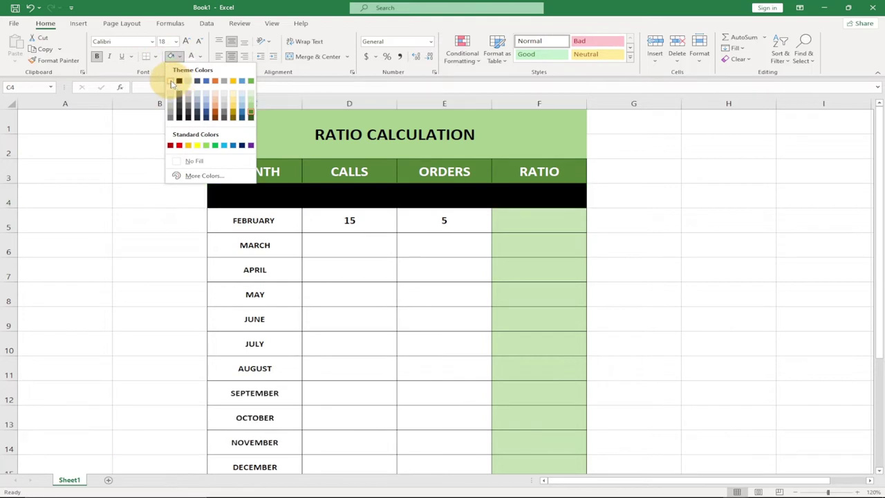
click(171, 82)
click(250, 192)
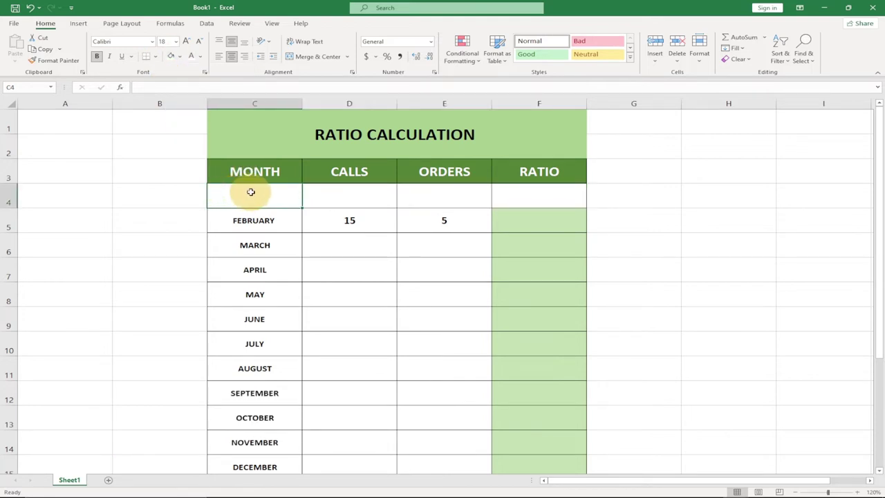
text(JAN)
key(BackSpace)
key(BackSpace)
key(BackSpace)
click(252, 205)
key(Return)
Set the font colour of C4 to black and enter JANUARY as the month.
click(249, 197)
click(201, 56)
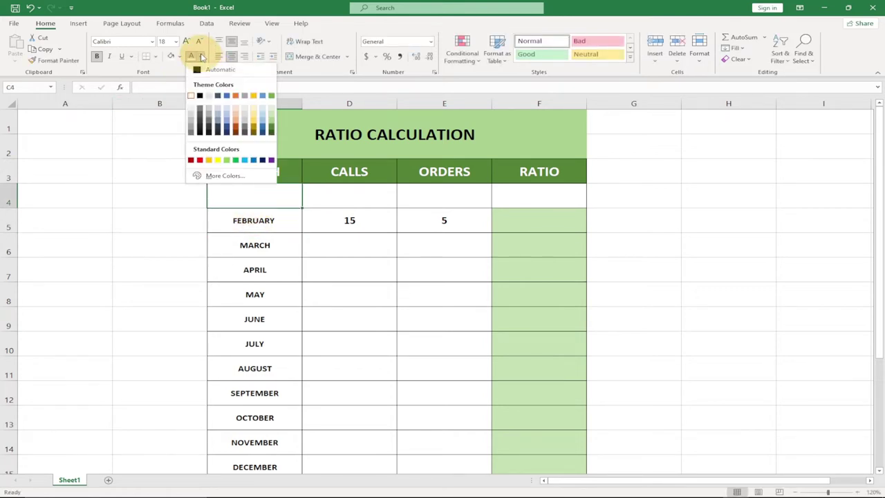
click(199, 95)
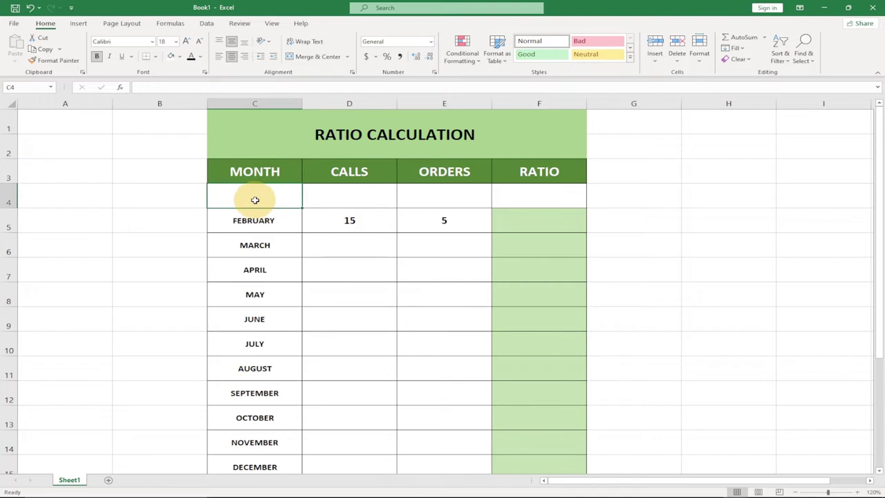
text(UARY)
click(263, 221)
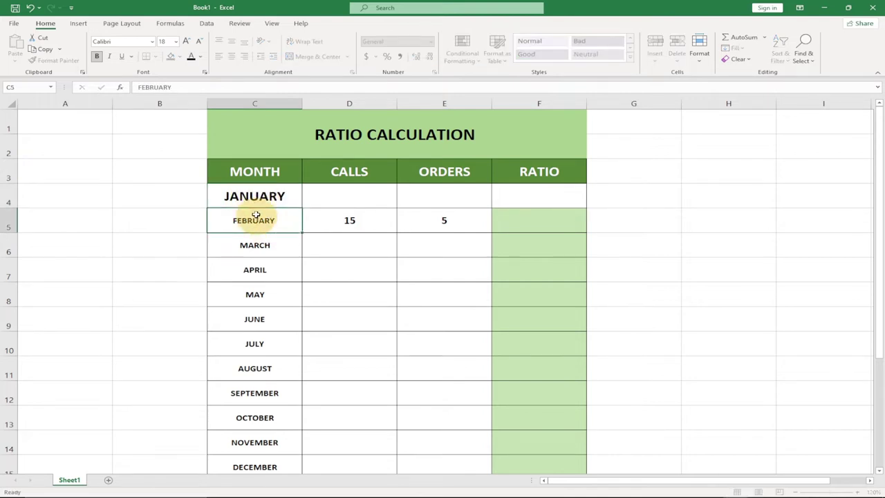
Set the font size of the JANUARY cell to 14.
click(234, 196)
click(177, 42)
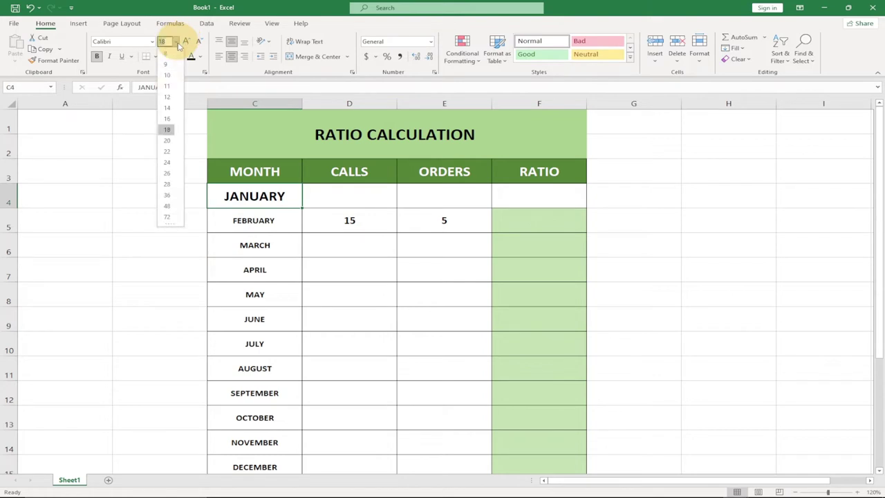
click(167, 108)
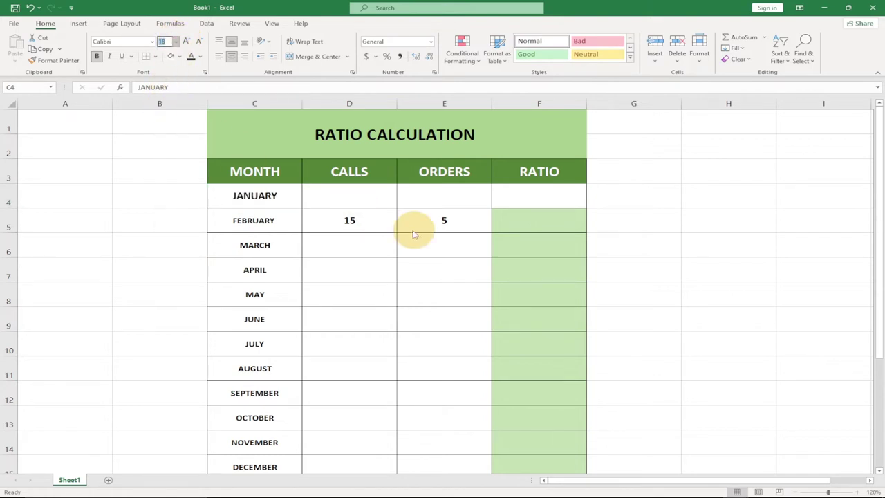
Fill the Ratio column cells from January to December with light green.
click(331, 197)
drag(331, 198, 525, 197)
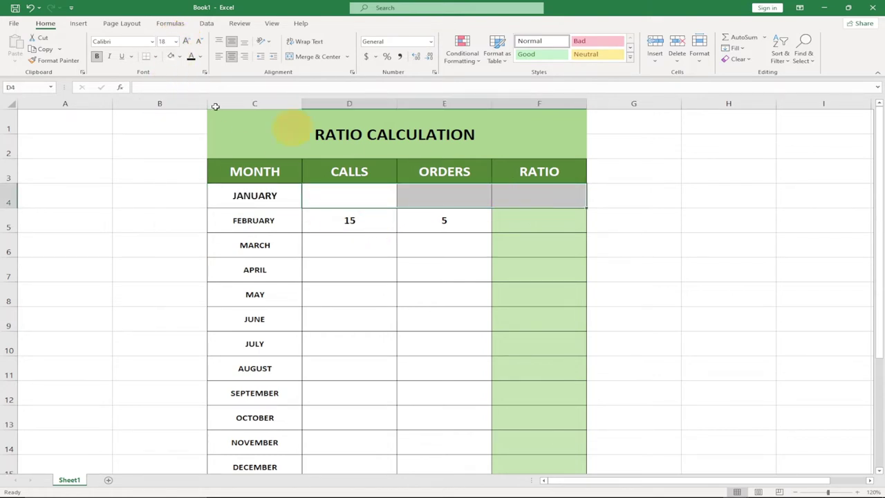
click(447, 200)
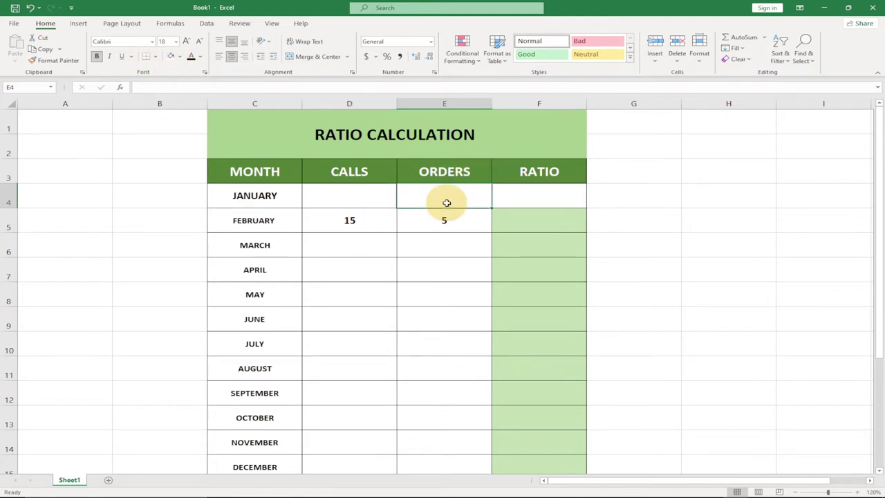
drag(505, 199, 543, 464)
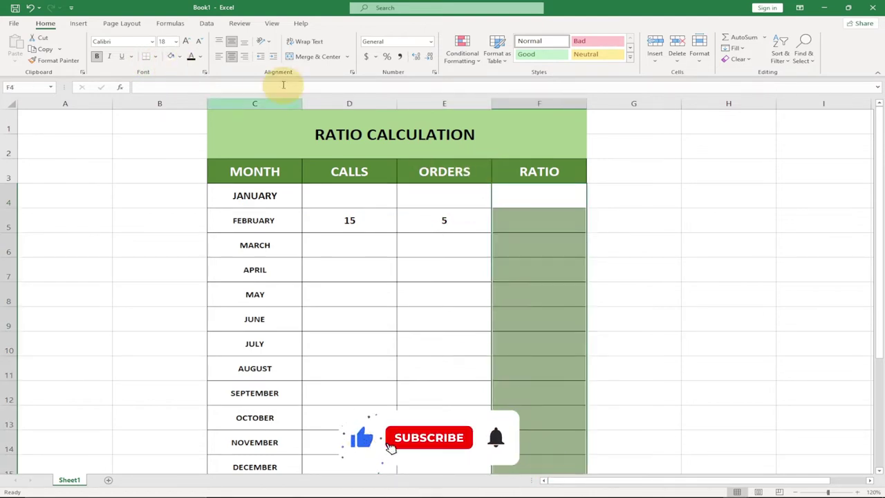
click(178, 57)
click(249, 98)
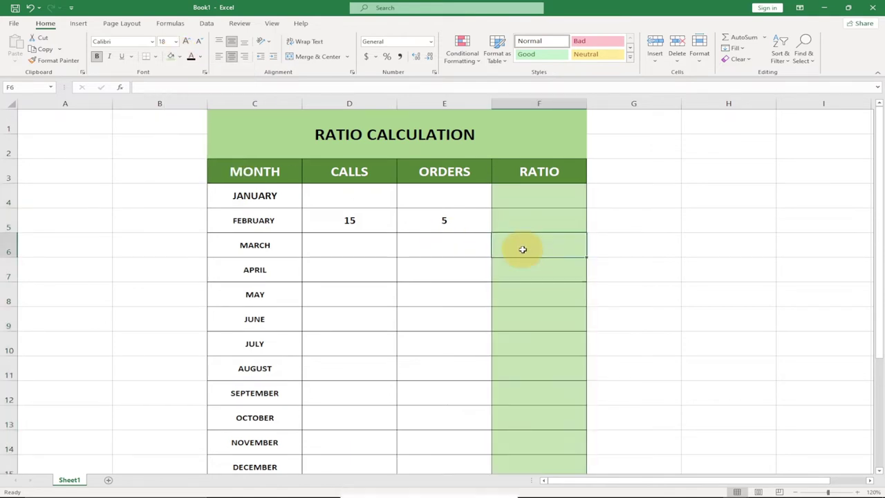
Enter 45 as the January calls value in D4.
click(342, 198)
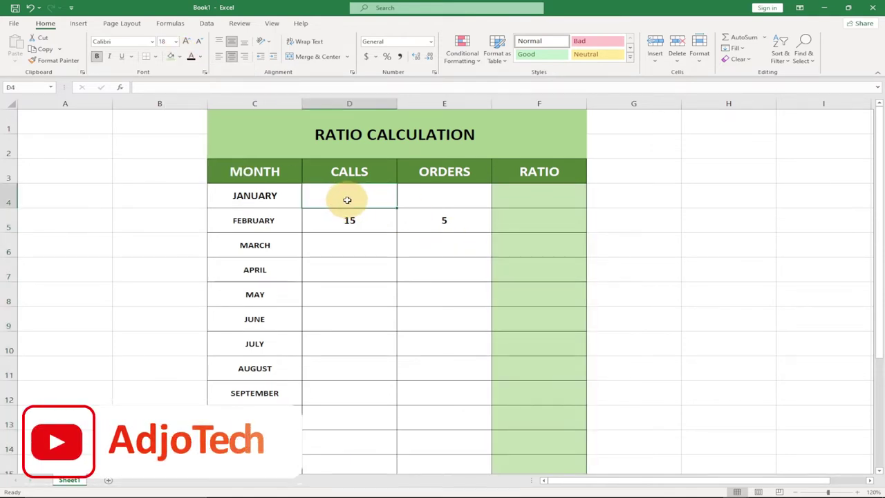
text(45)
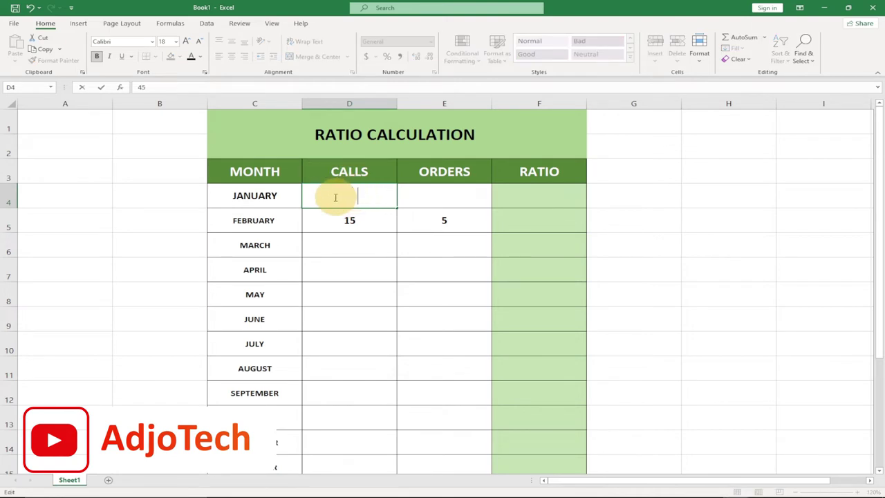
click(342, 202)
key(Return)
key(Return)
Set the font colour of the January cells D4:F4 to black.
drag(339, 195, 529, 194)
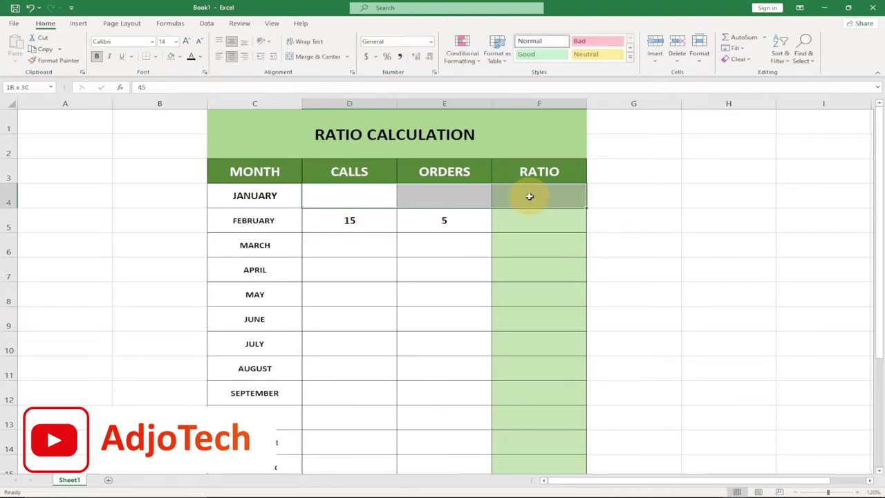
click(201, 56)
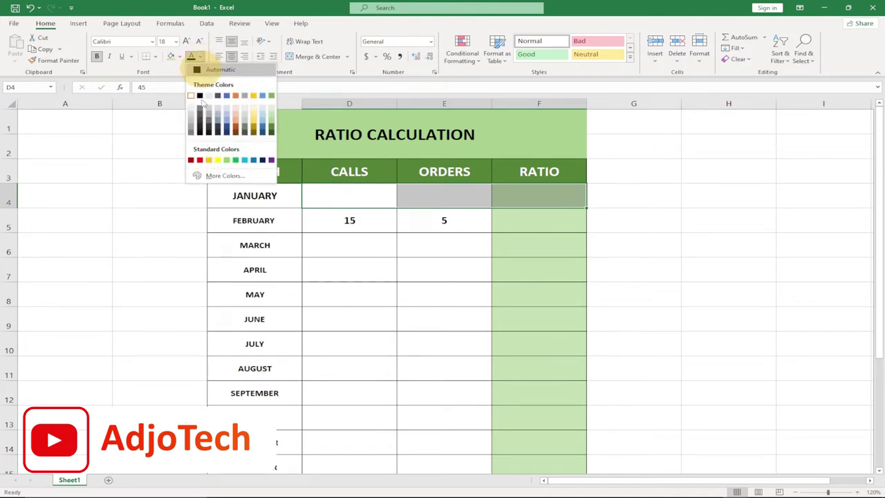
click(347, 195)
Set the font size of the January calls value in D4 to 14.
click(351, 197)
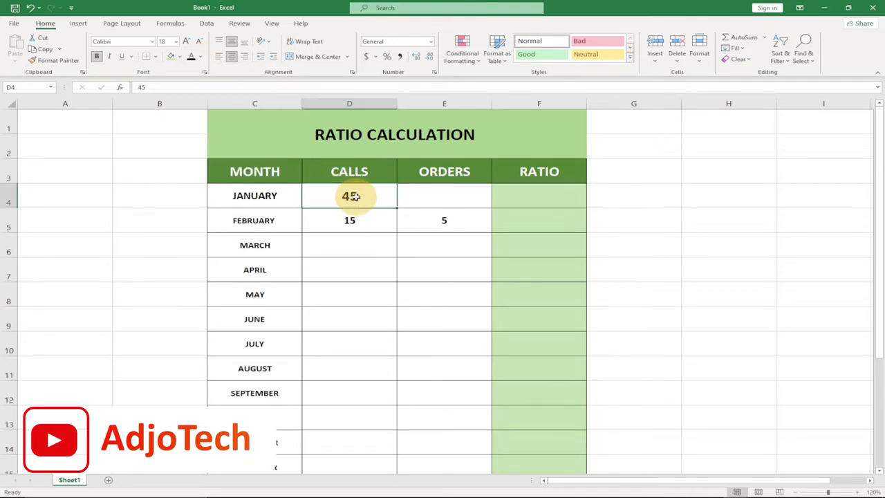
click(176, 41)
click(166, 108)
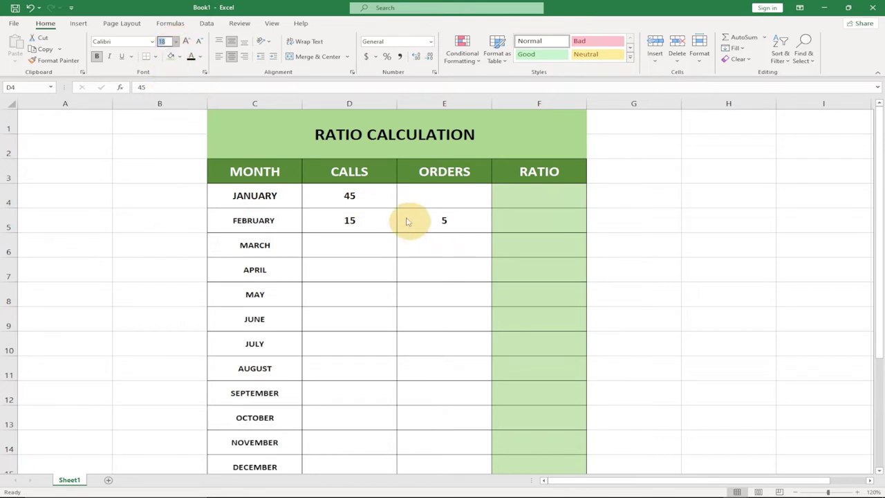
Set the font size of the Orders cells E4:E14 to 14.
shift+click(370, 469)
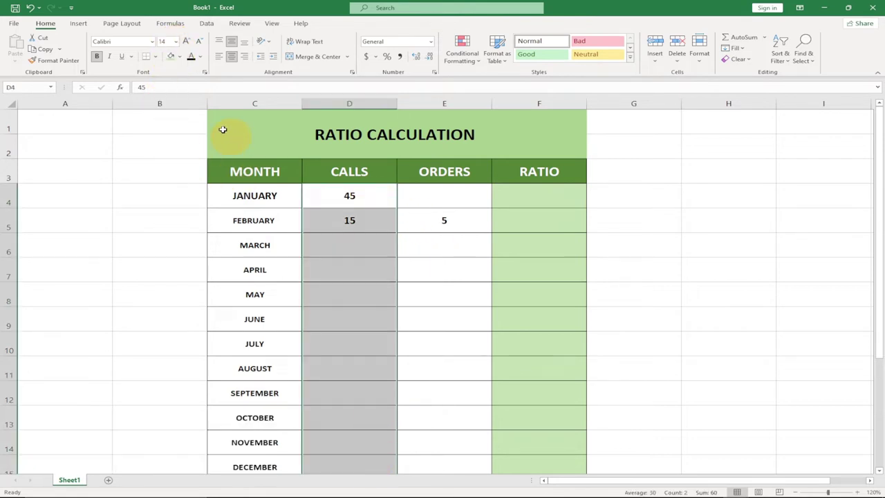
click(424, 194)
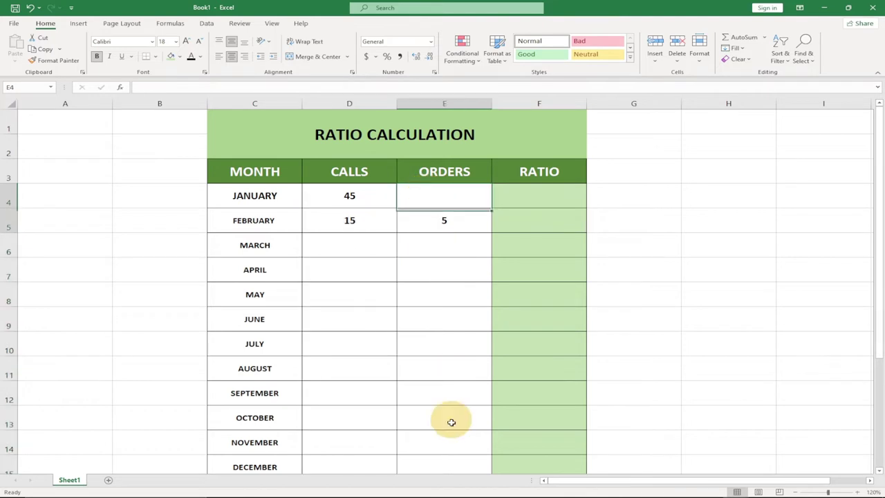
shift+click(452, 446)
click(175, 41)
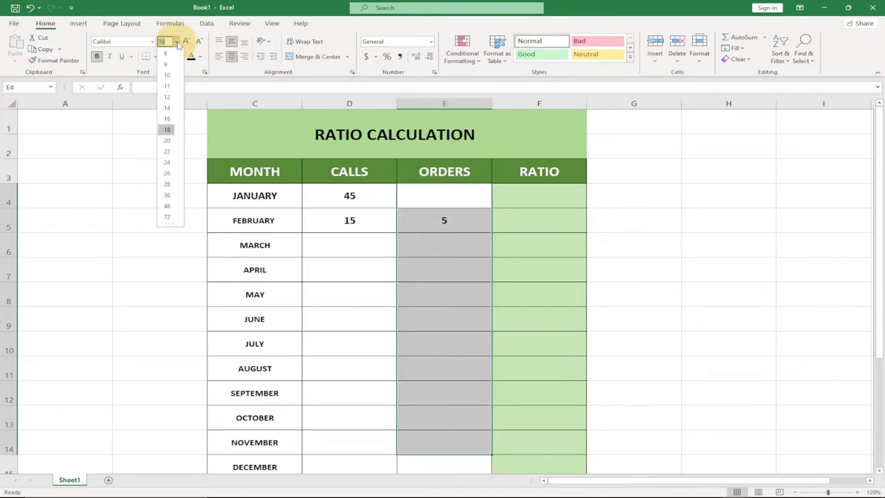
click(168, 108)
Enter 15 as the January orders value in E4.
drag(436, 211, 429, 204)
click(414, 199)
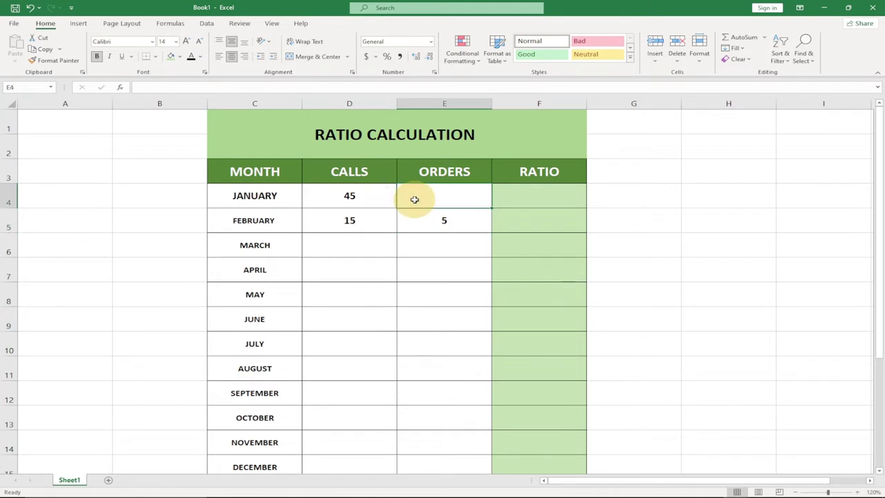
text(15)
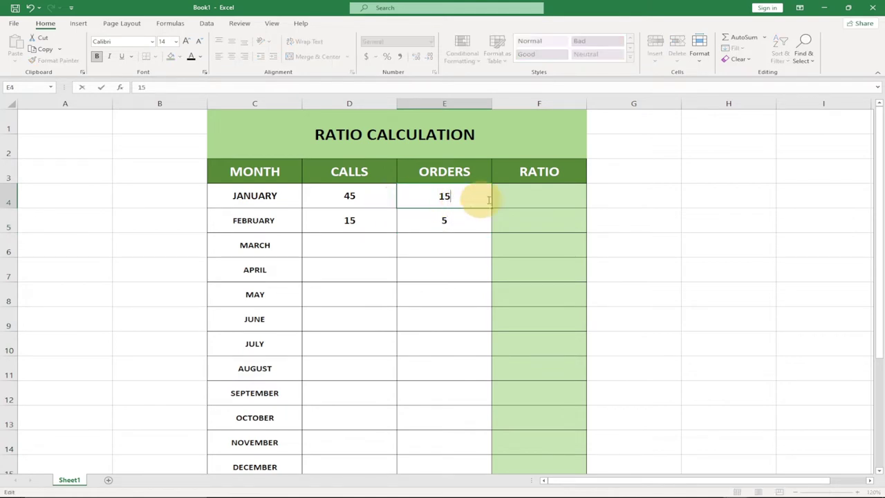
Enter the January ratio formula =D4/GCD(D4:E4)& " : "& E4/GCD(D4:E4) in F4.
click(518, 196)
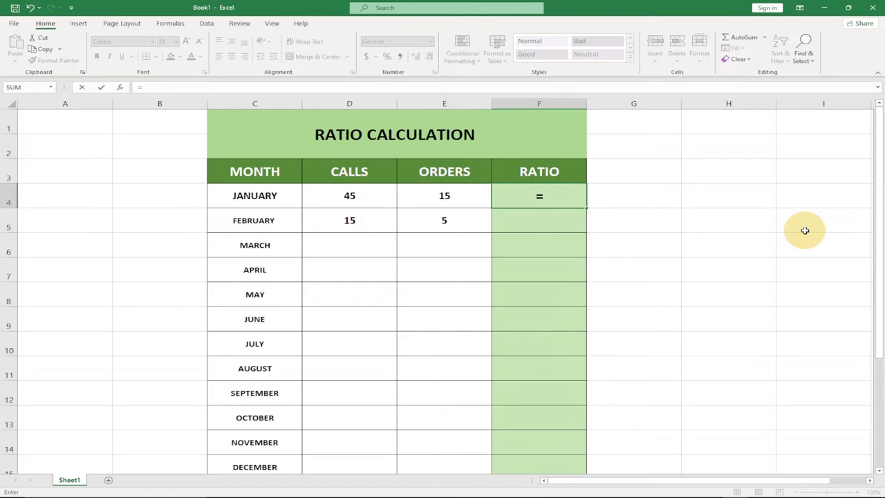
text(D4)
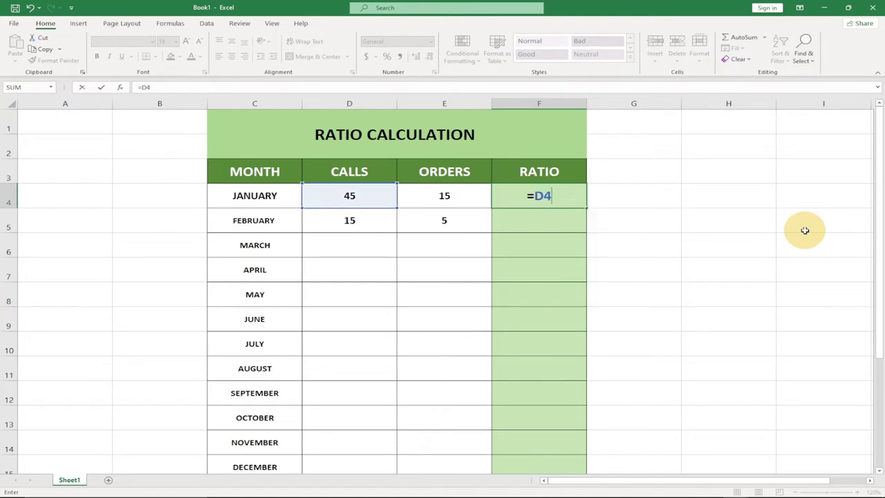
text(/GCD)
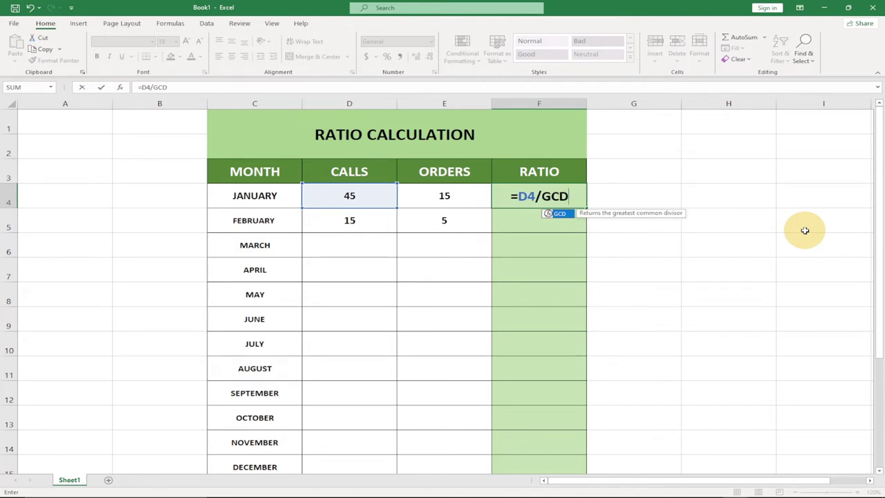
text(()
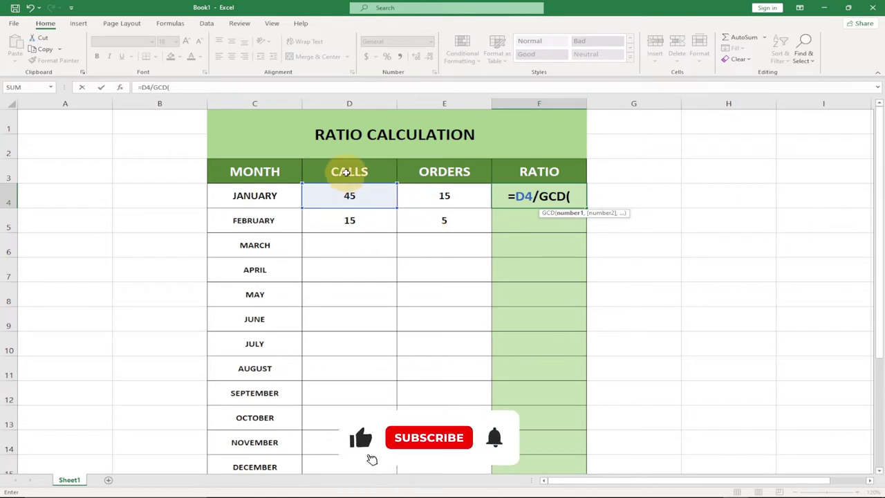
drag(343, 196, 419, 198)
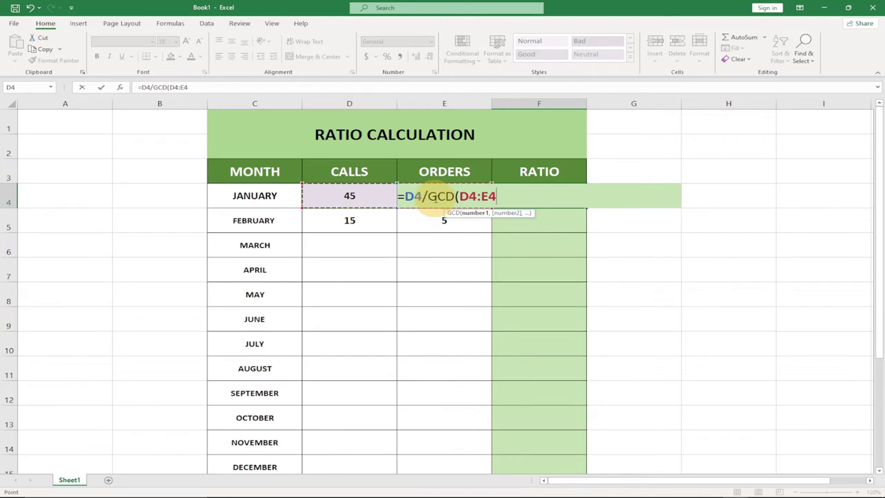
text()& " : "&)
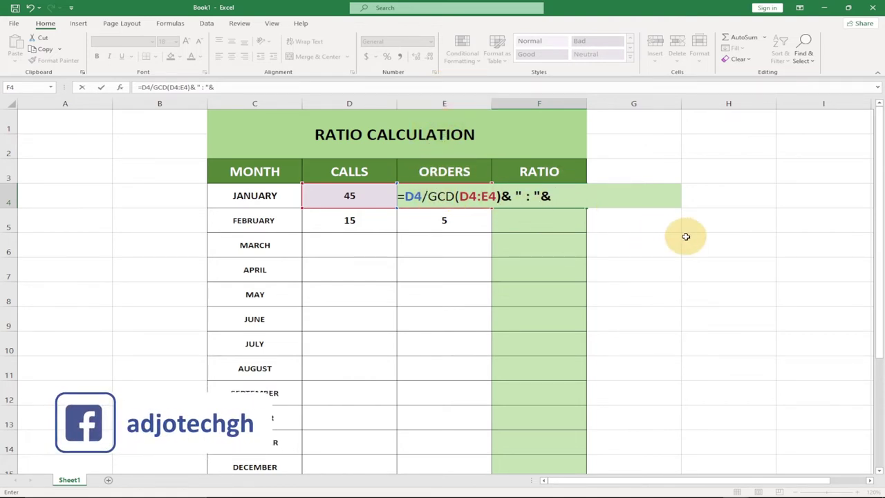
text(E4/GC)
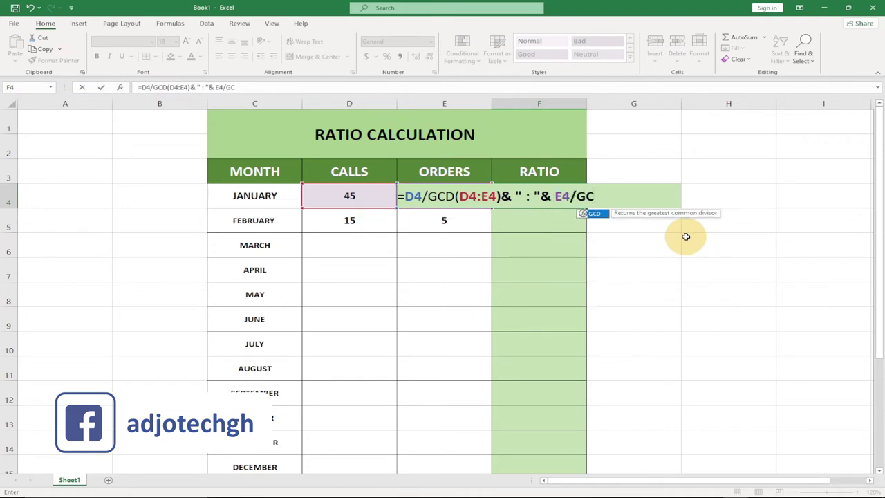
text(D()
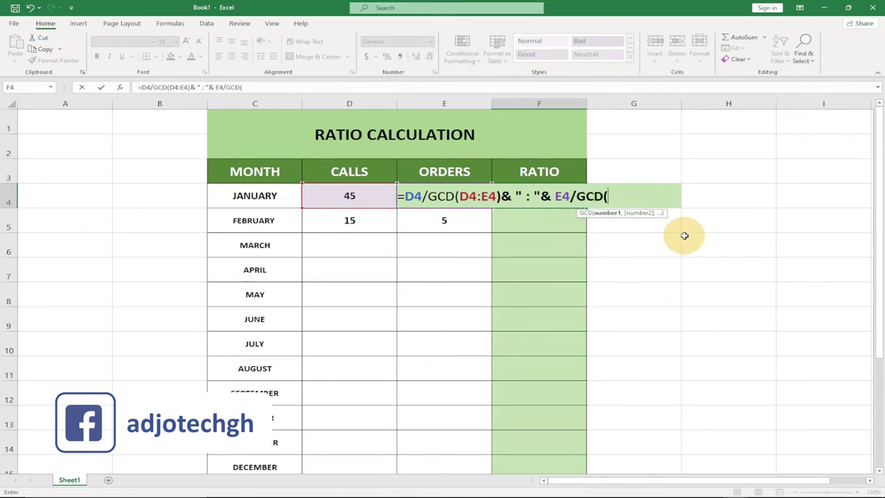
text(D)
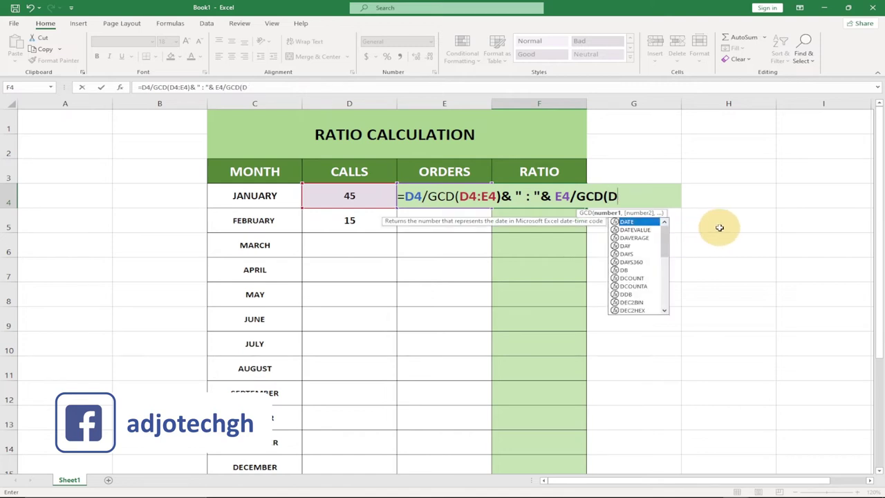
text(4)
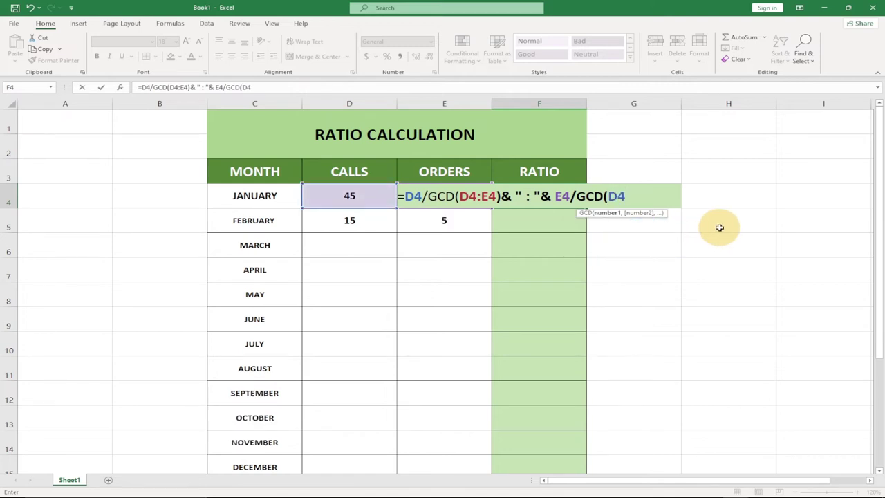
text(:E4)
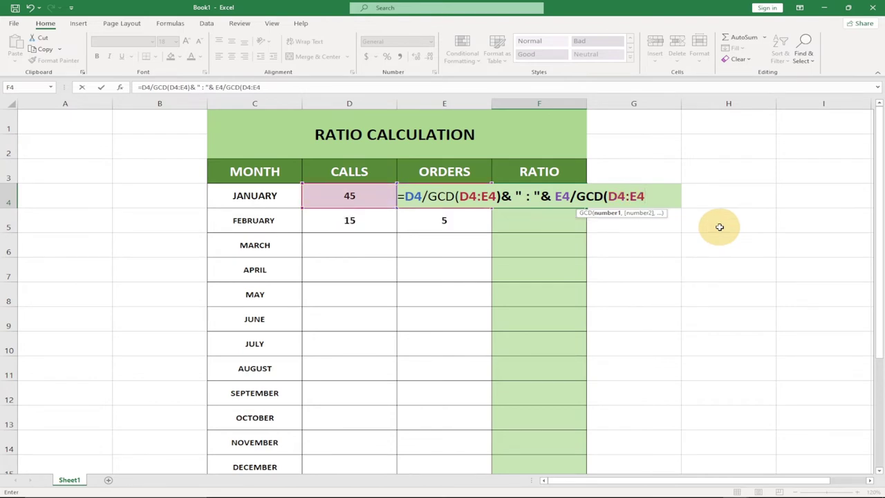
text())
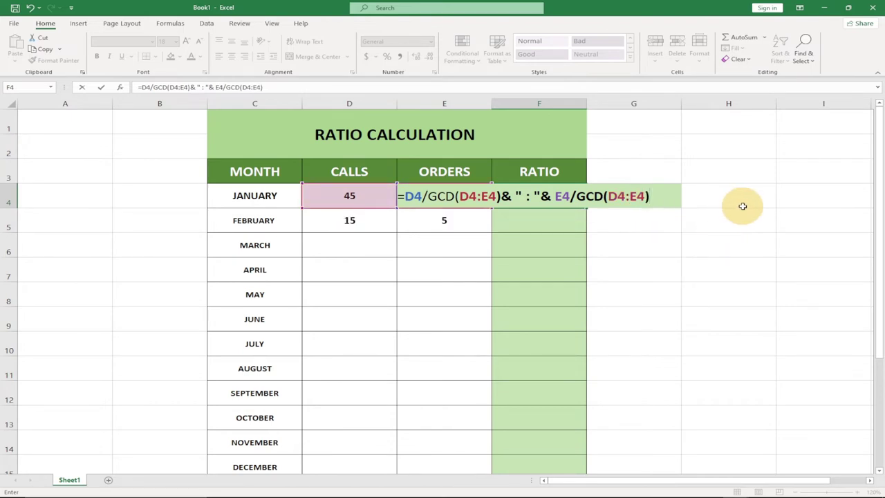
key(Return)
Set the font size of the Ratio cells from January through December to 14.
click(526, 211)
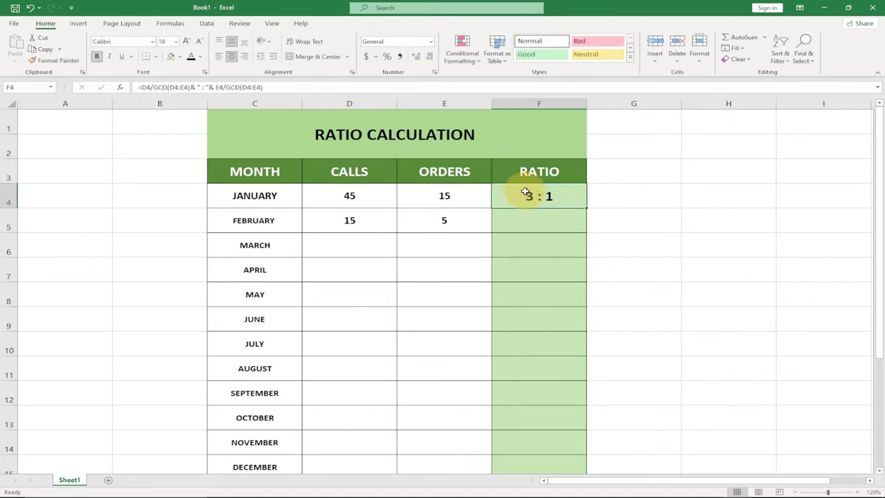
shift+click(523, 468)
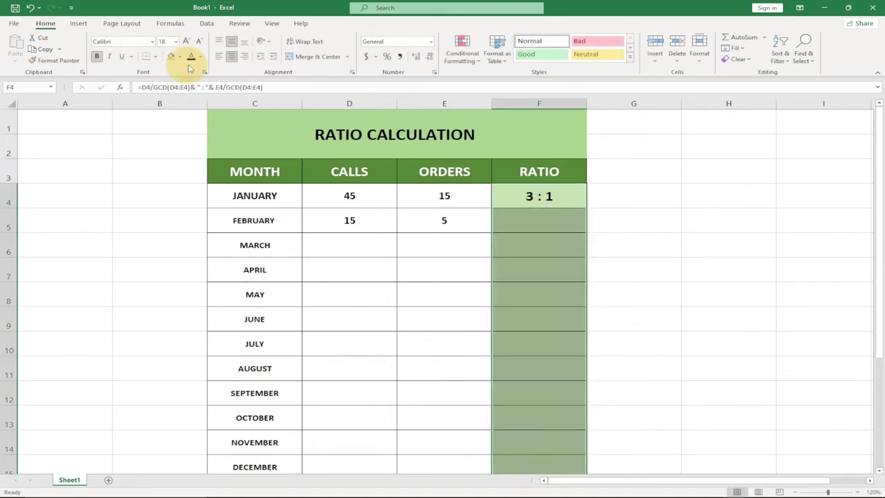
click(176, 42)
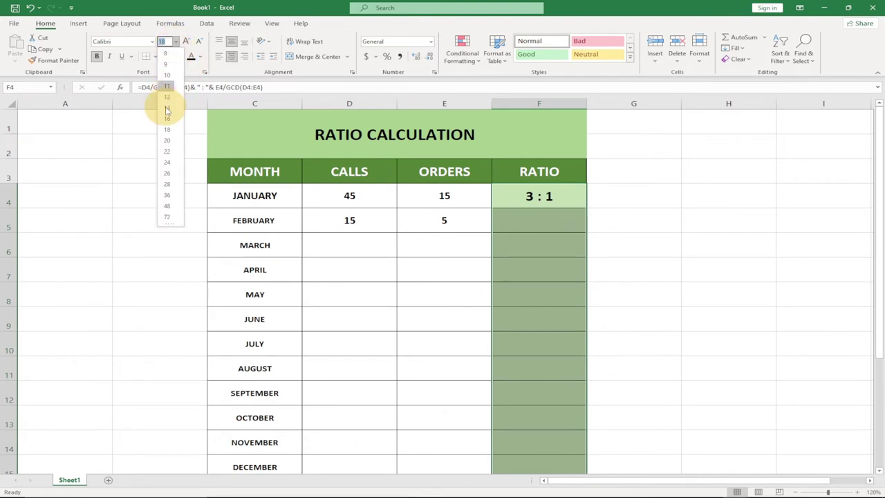
click(169, 109)
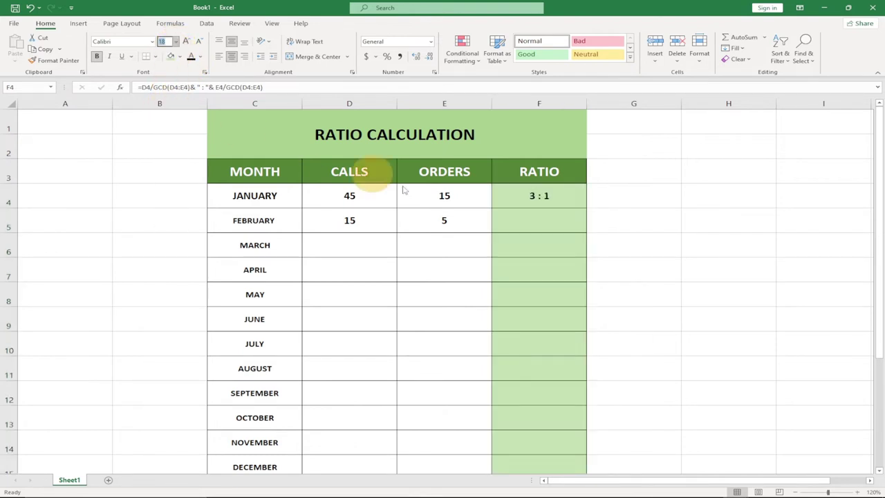
click(533, 212)
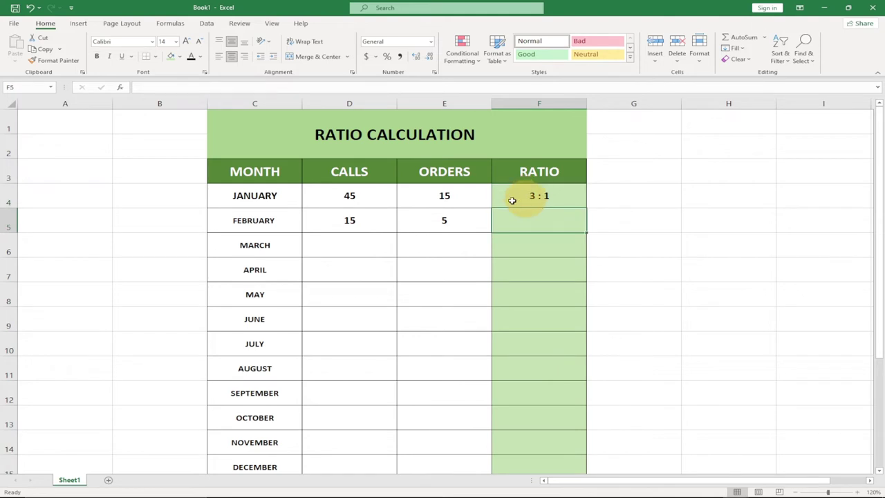
Change the January orders value in E4 to 20.
click(448, 197)
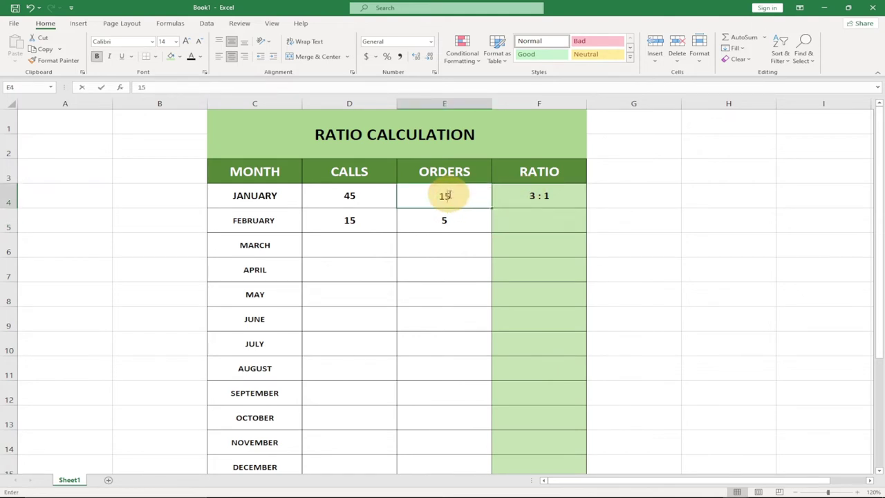
text(20)
key(Return)
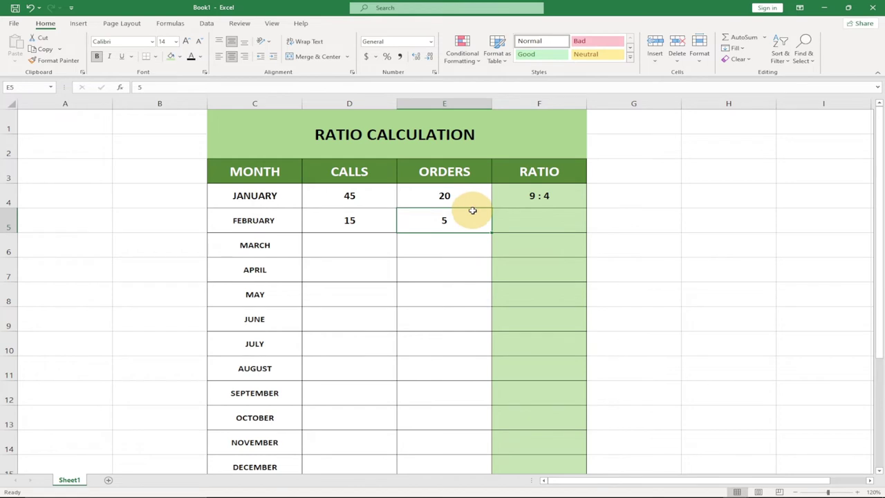
Copy the January ratio formula in F4 down the Ratio column through November in F14.
click(542, 198)
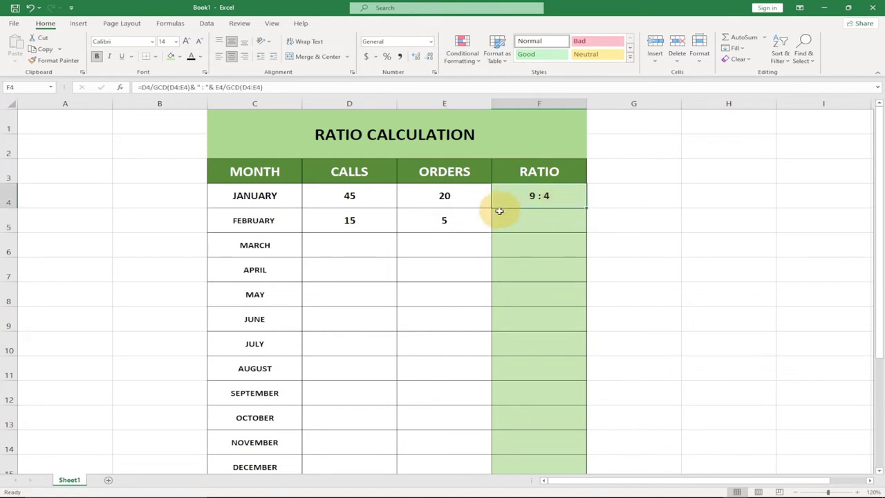
drag(585, 208, 561, 449)
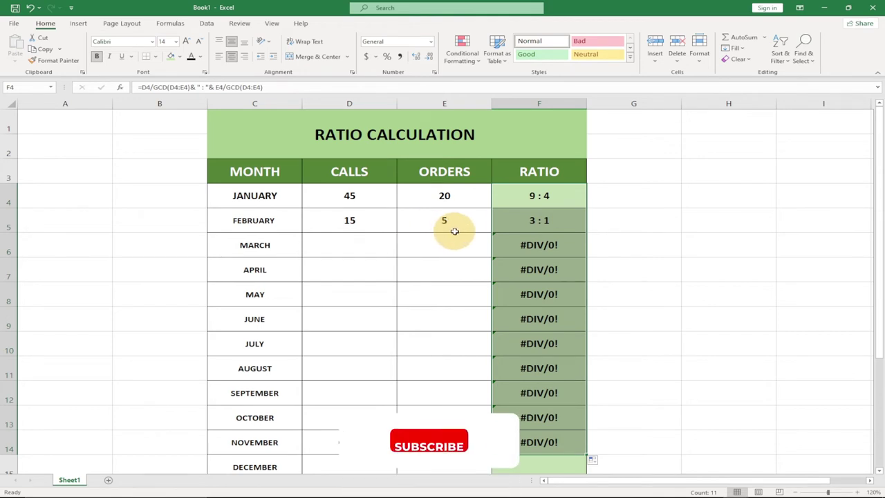
Fill in the March row with 65 calls in D6 and 25 orders in E6.
click(364, 246)
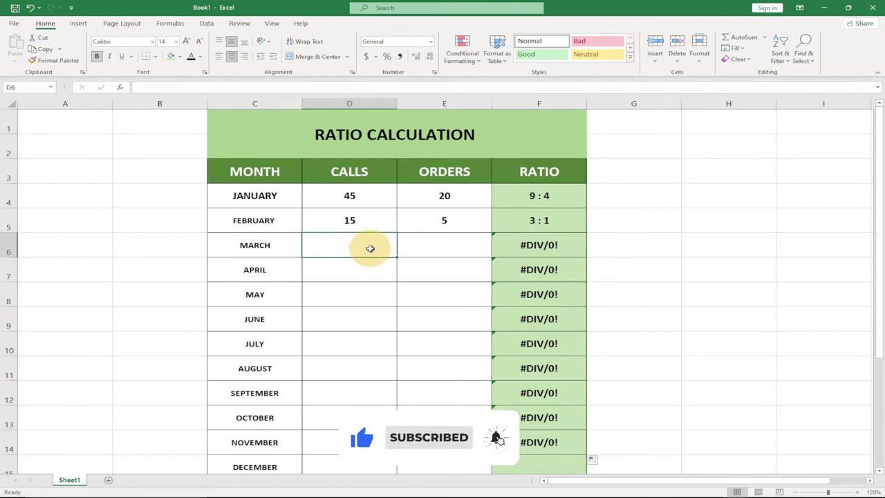
scroll(394, 245, down, 1)
scroll(393, 245, up, 1)
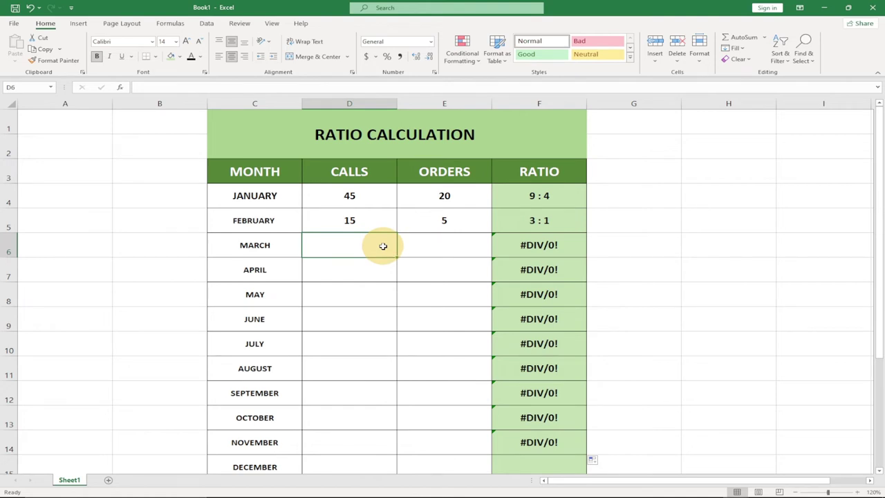
text(65)
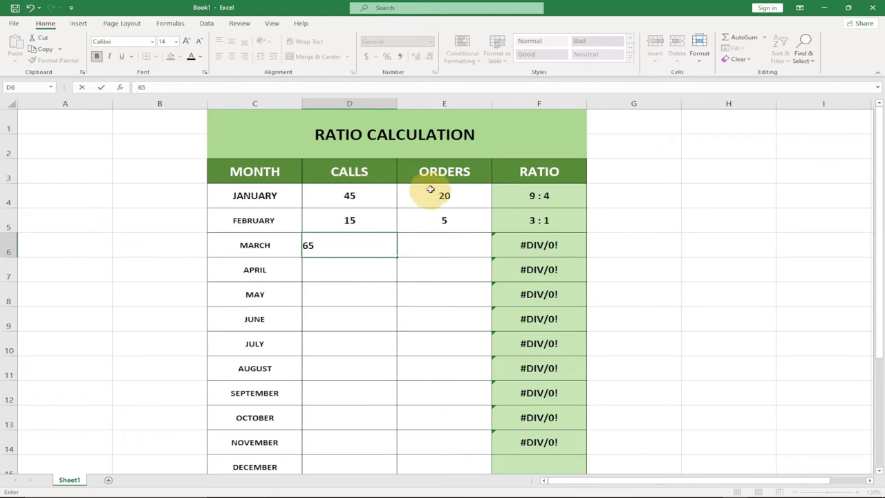
key(Return)
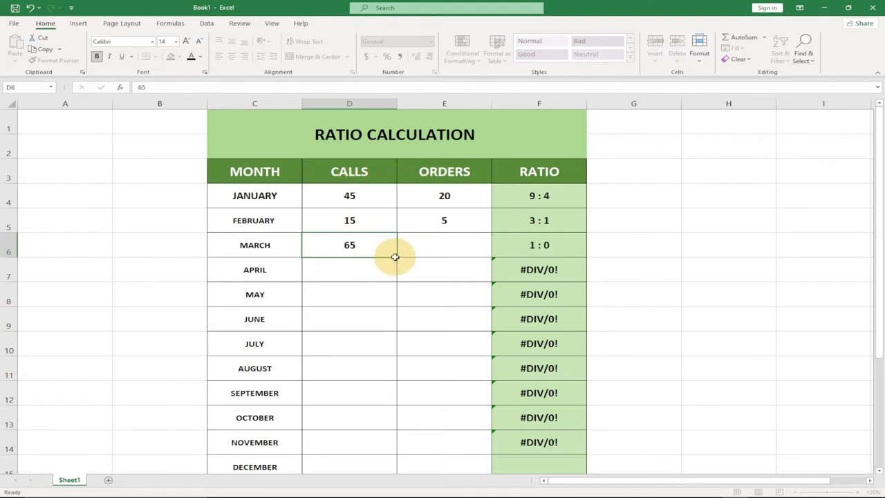
click(420, 246)
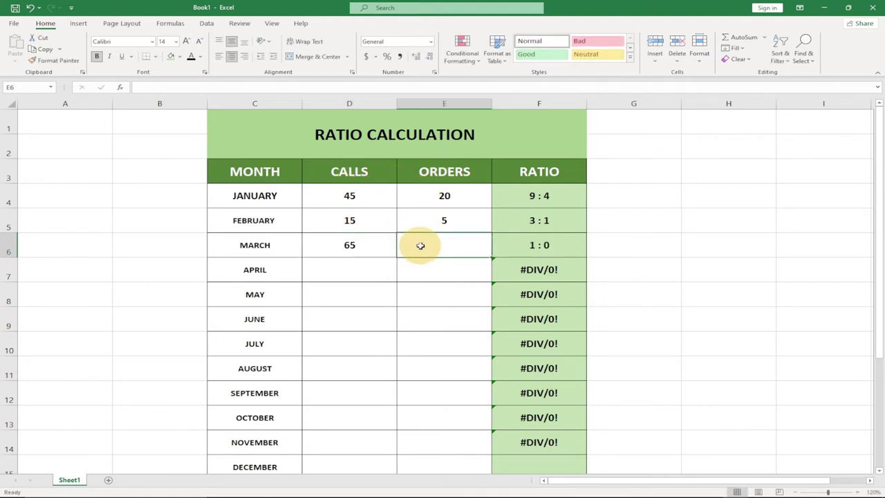
text(2)
key(Return)
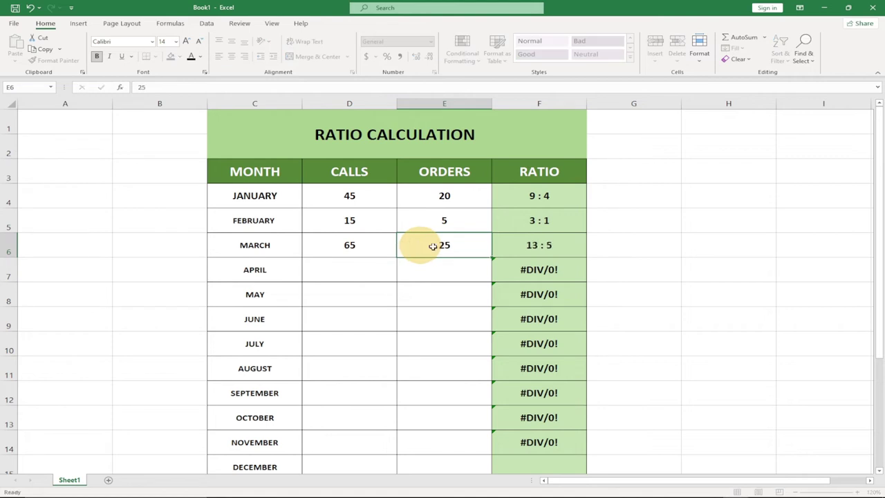
click(512, 246)
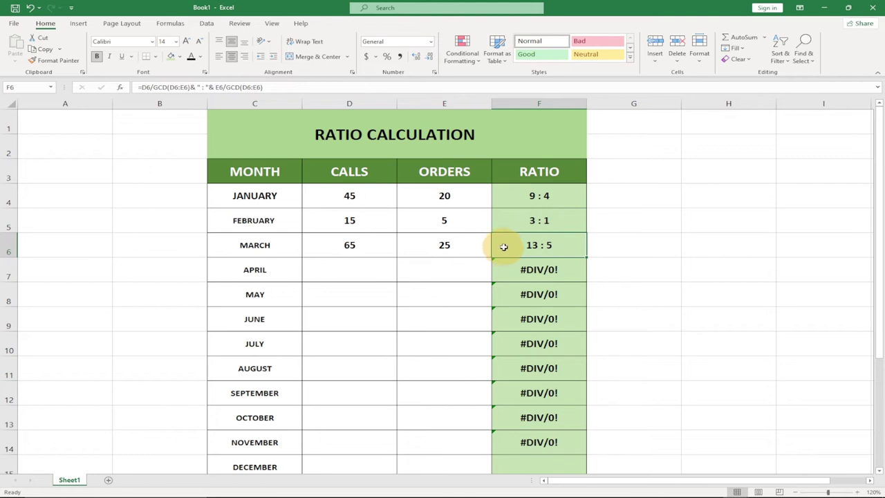
Fill in the April row with 35 calls in D7 and 4 orders in E7.
click(350, 268)
text(35)
key(Tab)
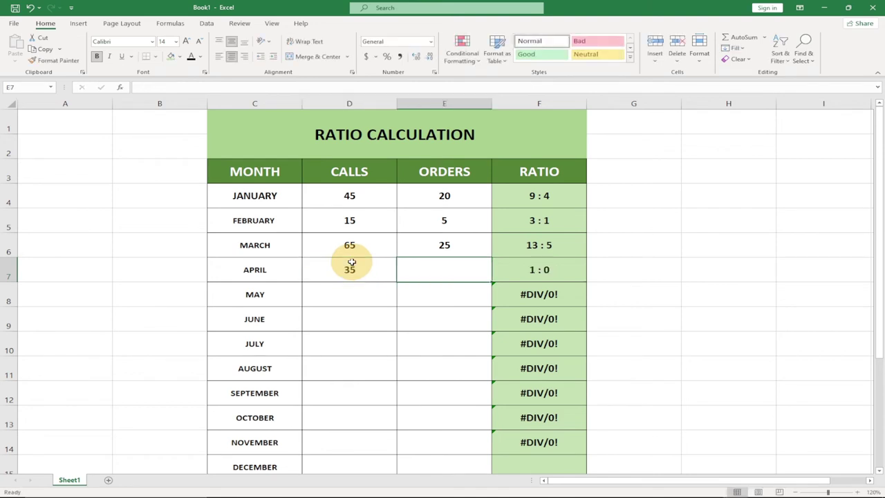
text(4)
key(Tab)
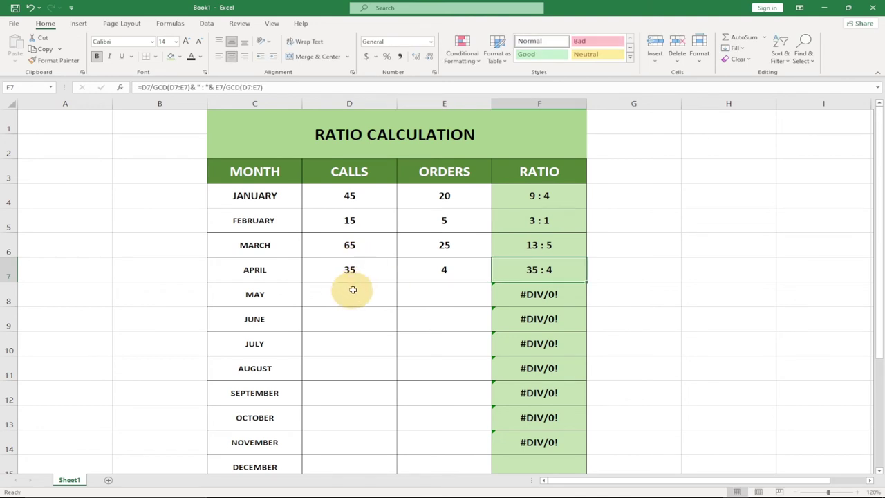
Change the April calls value in D7 to 72.
click(353, 270)
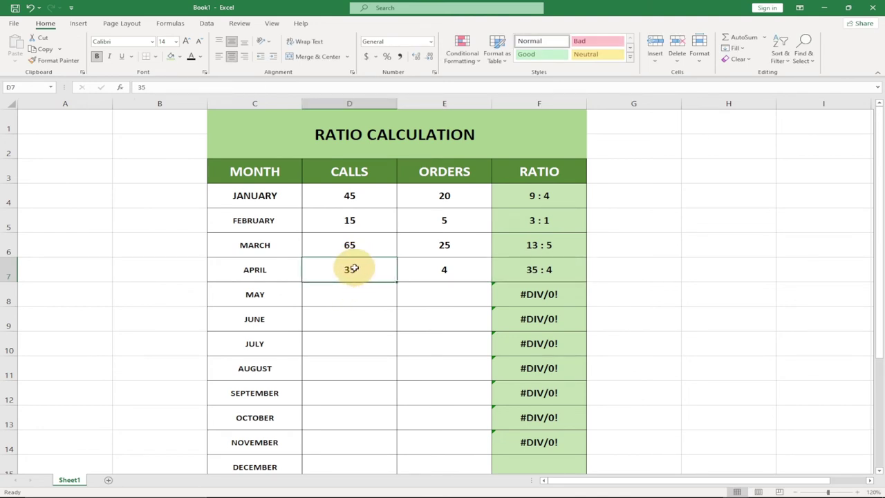
text(7)
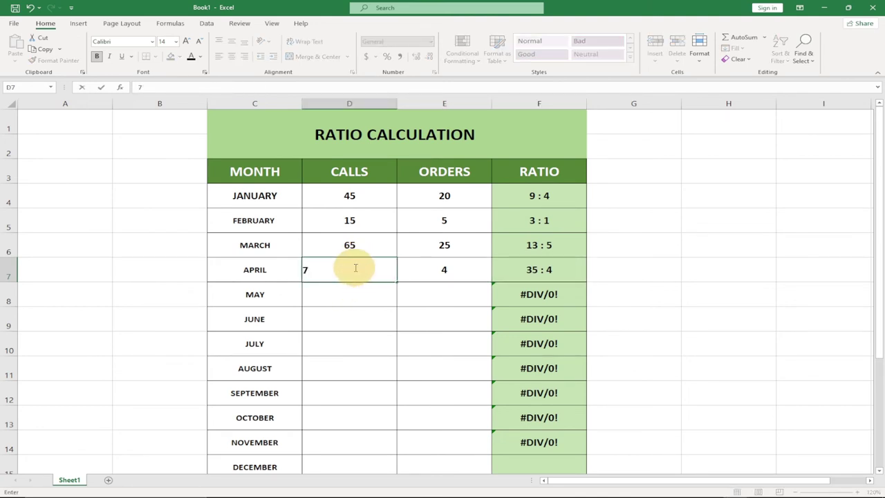
text(2)
key(Tab)
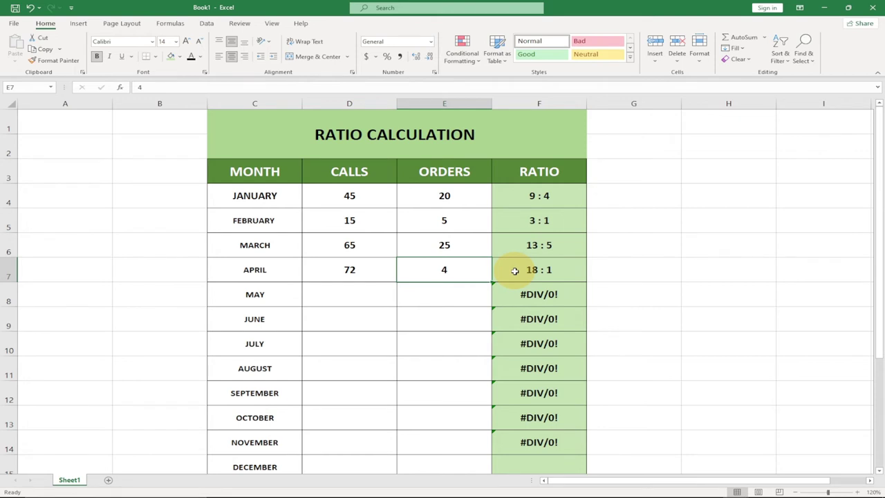
Fill in the May row with 34 calls in D8 and 3 orders in E8.
click(357, 296)
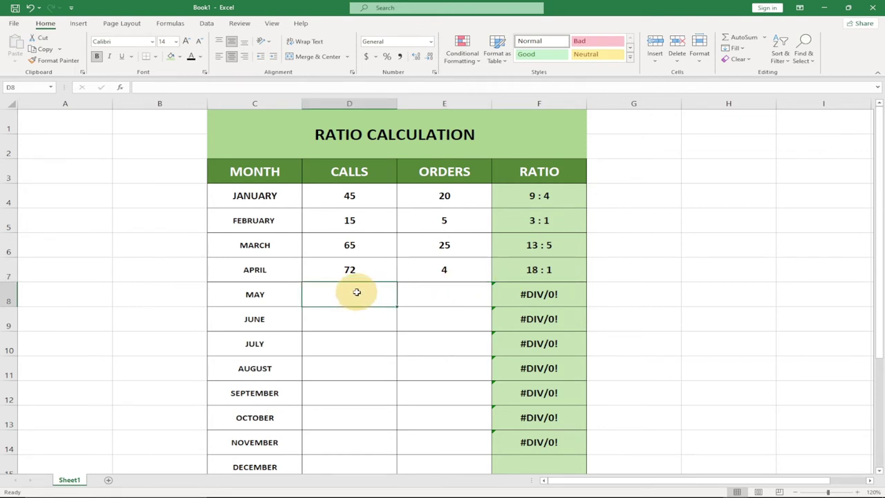
text(34)
key(Return)
click(414, 294)
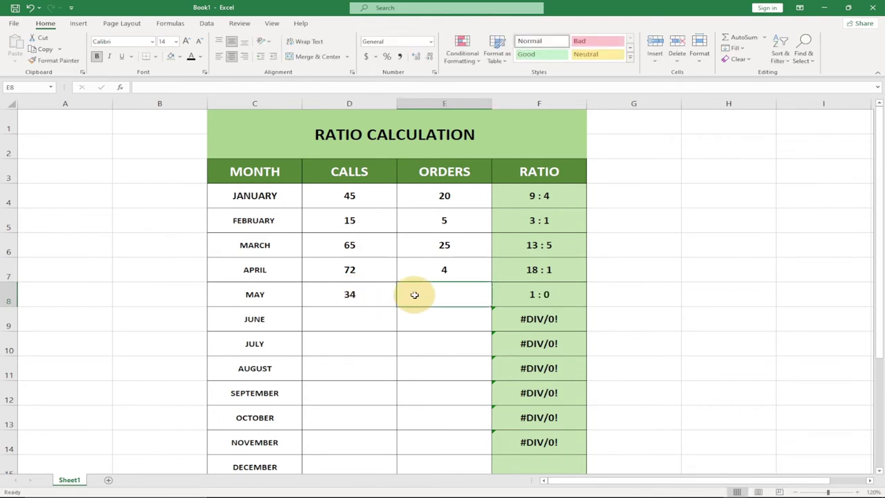
text(3)
key(Tab)
Change the May row to 56 calls in D8 and 5 orders in E8.
click(364, 312)
click(352, 296)
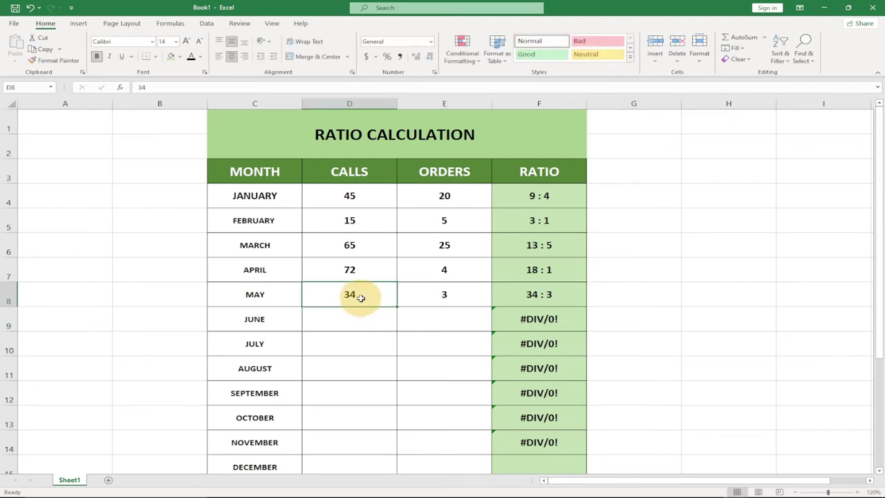
text(56)
key(Tab)
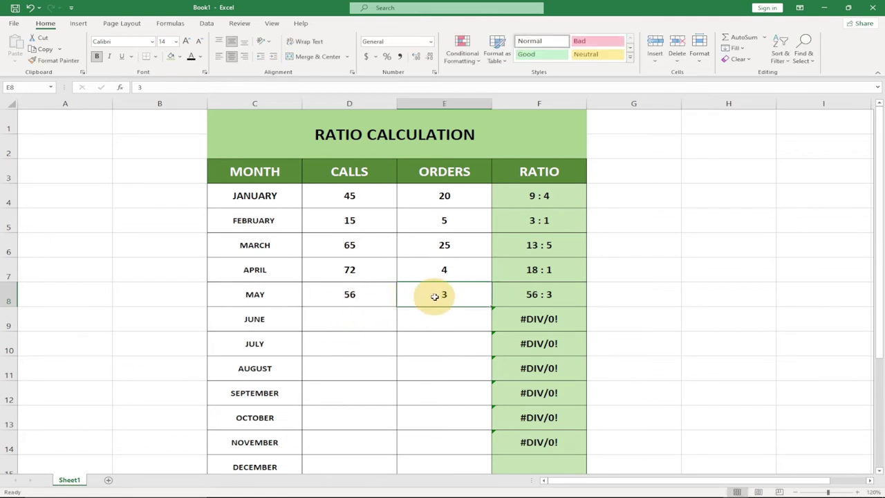
key(BackSpace)
text(5)
key(Tab)
Change the May orders in E8 to 15 and the May calls in D8 to 45.
click(443, 294)
text(1)
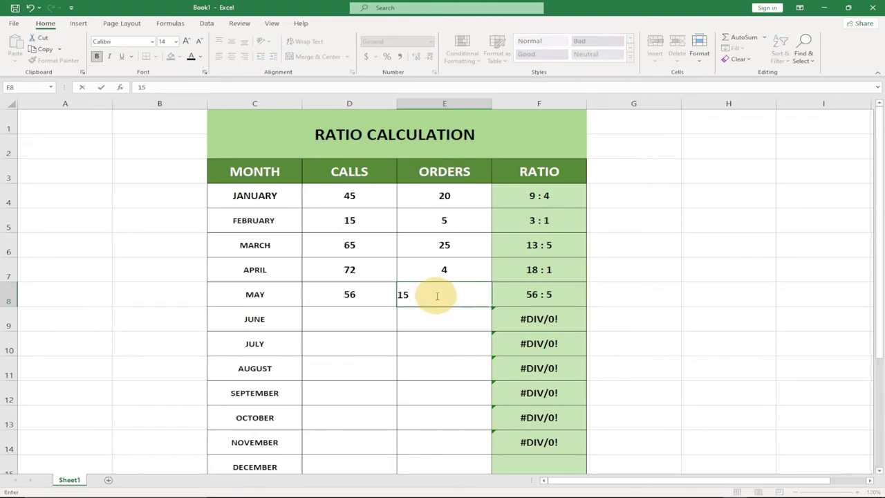
key(Tab)
click(355, 312)
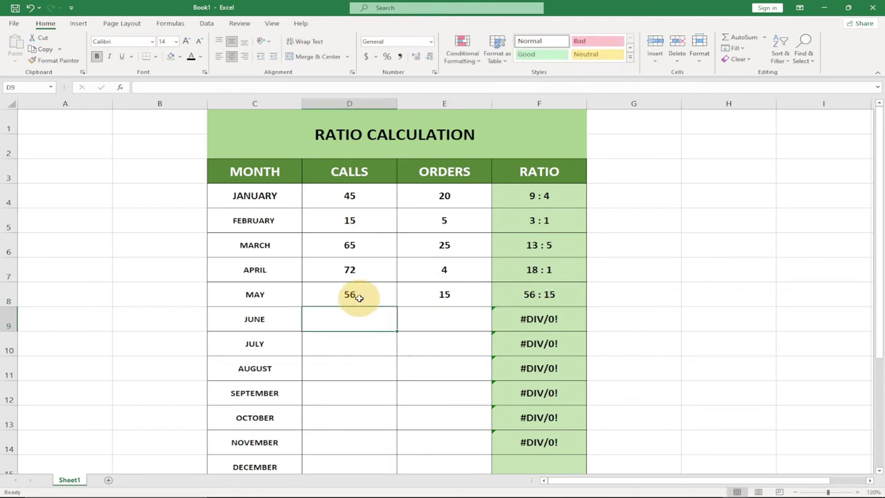
click(358, 297)
double_click(359, 297)
key(BackSpace)
key(BackSpace)
text(45)
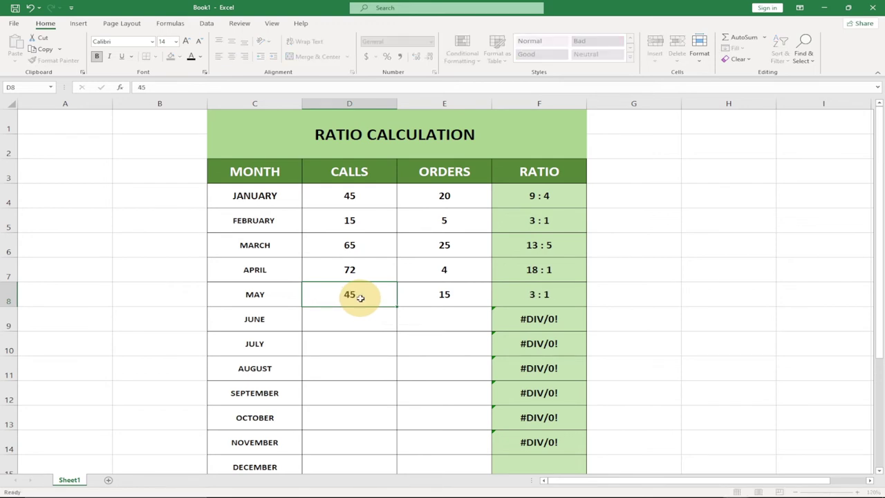
key(Tab)
Fill in the June row with 36 calls in D9 and 56 orders in E9.
click(334, 320)
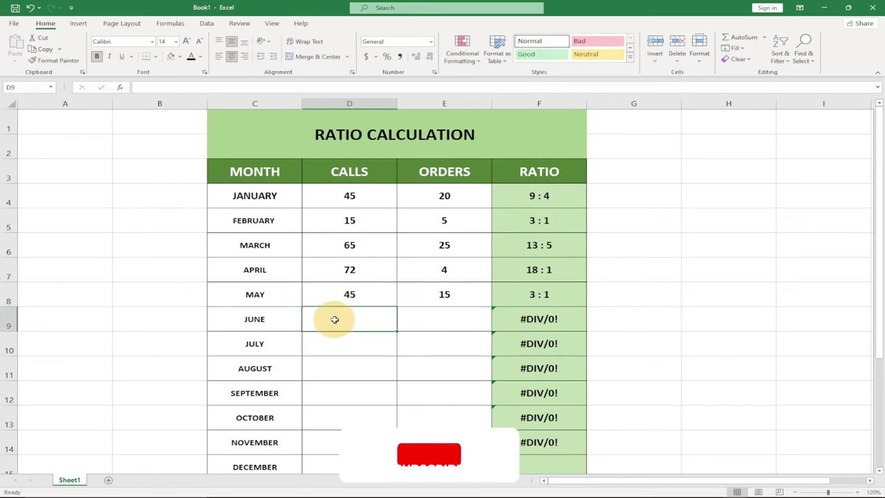
text(36)
click(430, 321)
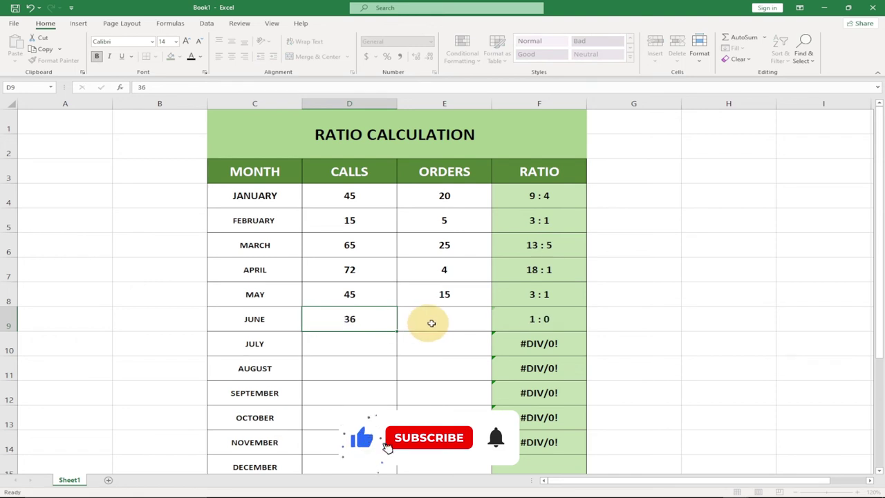
text(56)
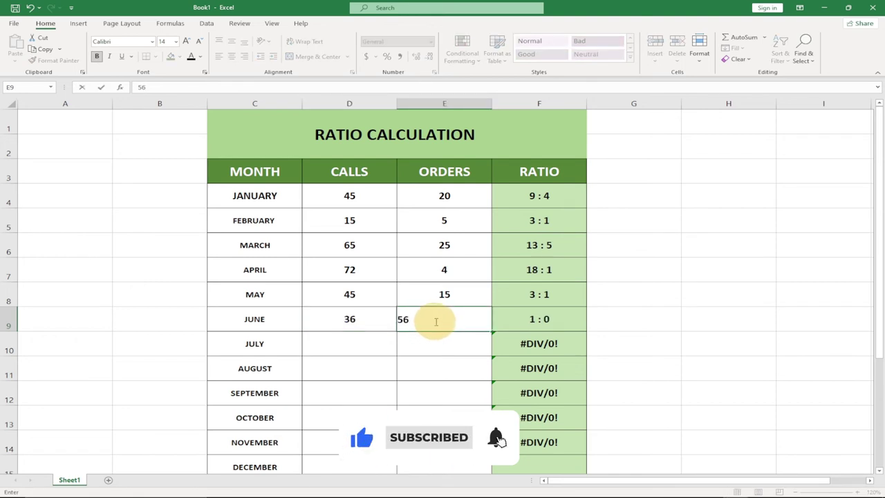
key(Tab)
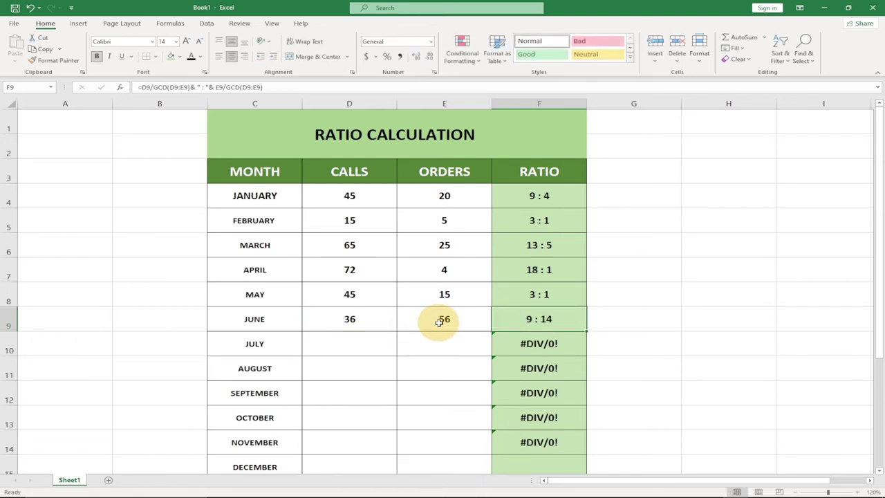
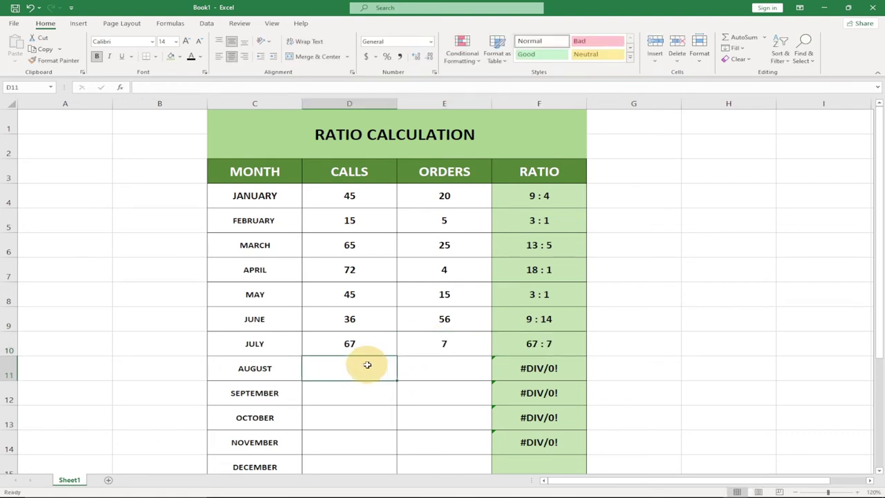
Fill in the August row with 90 calls in D11 and 45 orders in E11.
text(90)
click(404, 364)
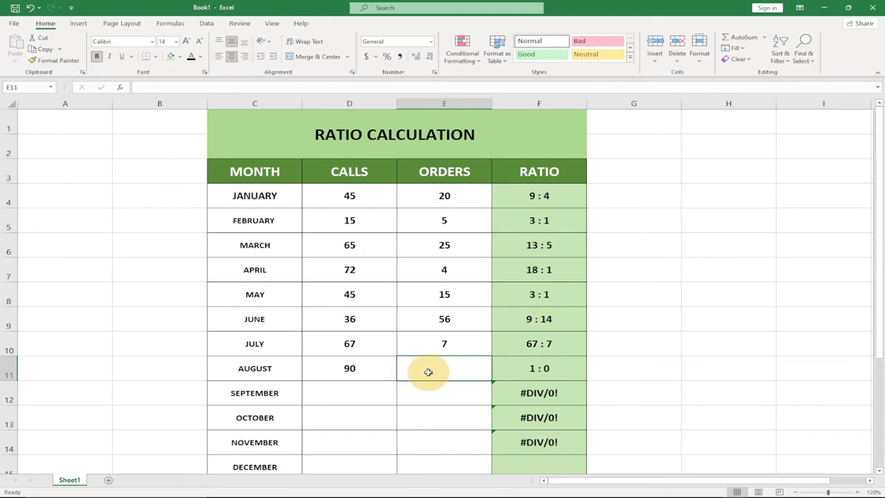
double_click(428, 368)
text(45)
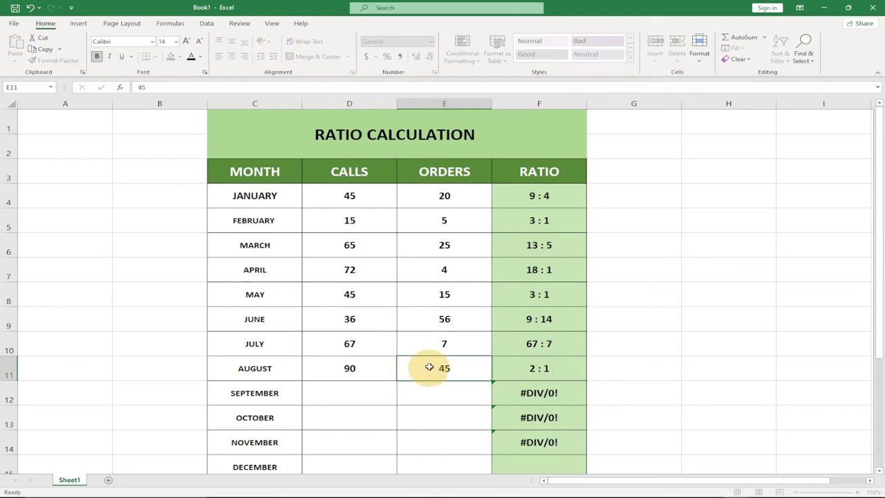
key(Tab)
Fill in the September row with 37 calls in D12 and 7 orders in E12.
scroll(471, 373, down, 1)
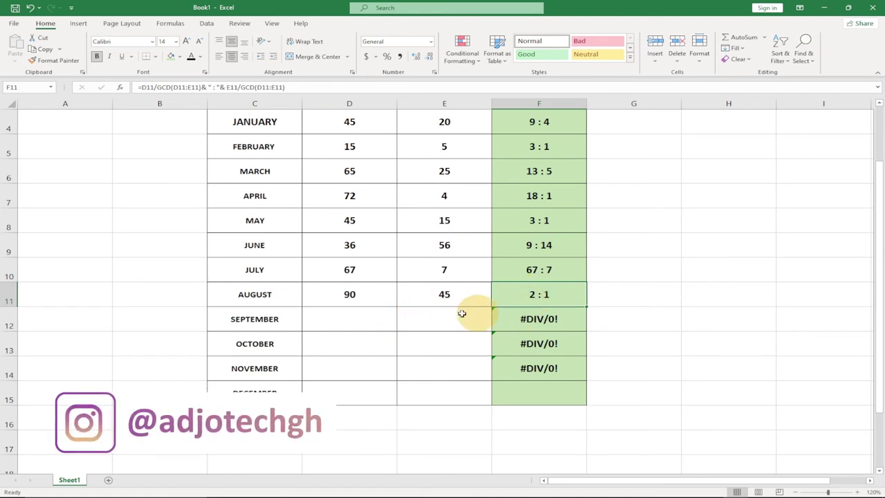
click(369, 316)
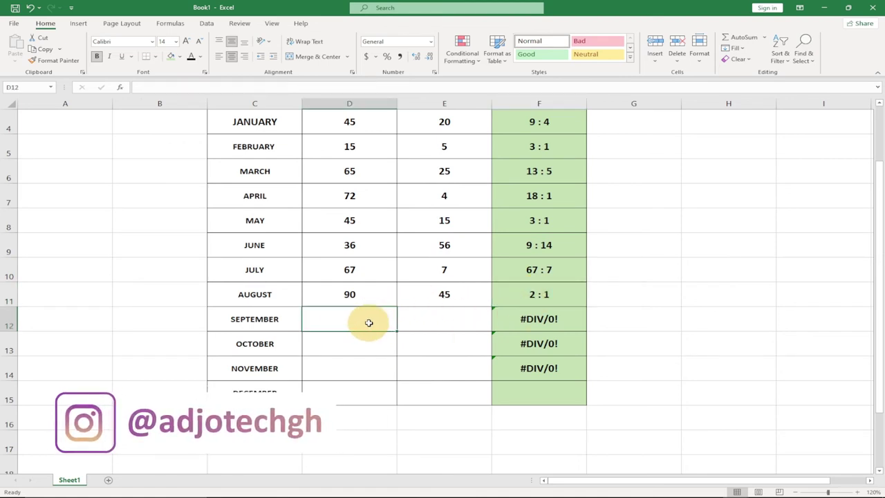
text(37)
key(Return)
click(415, 322)
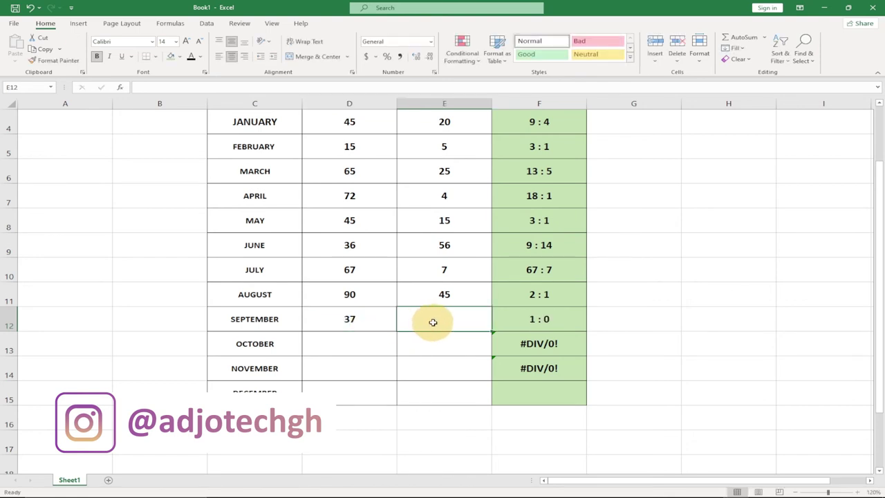
text(7)
key(Tab)
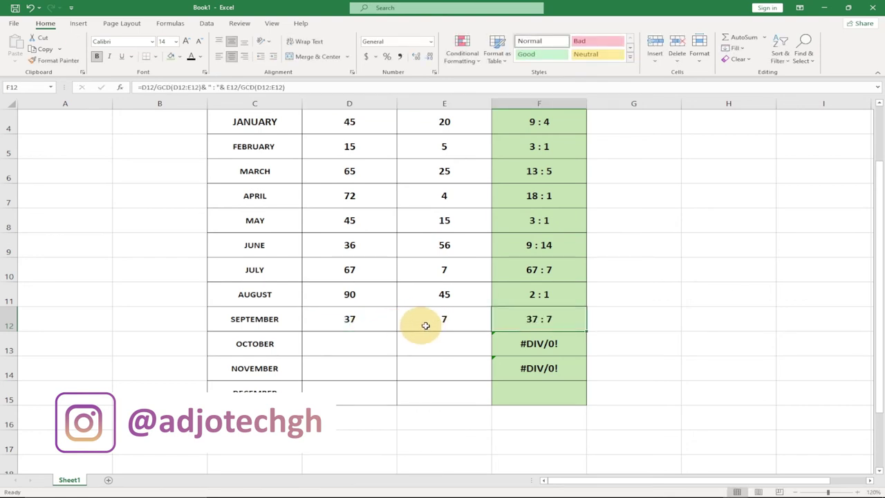
Change the September calls value in D12 to 56 and check the ratio formula in F12.
click(362, 321)
text(56)
key(Tab)
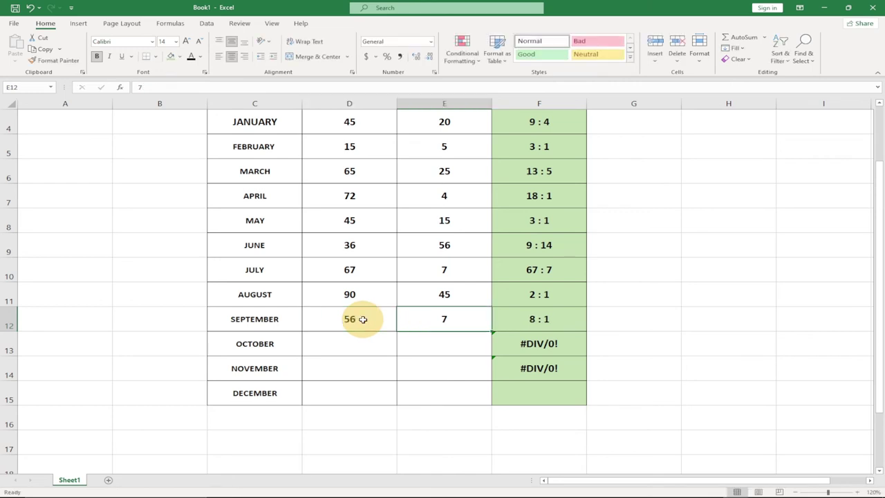
click(528, 320)
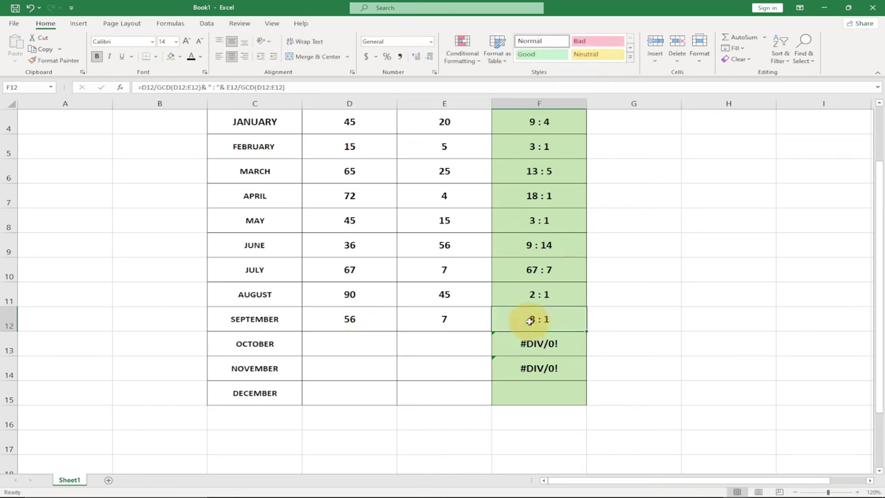
Fill in the October row with 80 calls in D13 and 9 orders in E13.
click(369, 339)
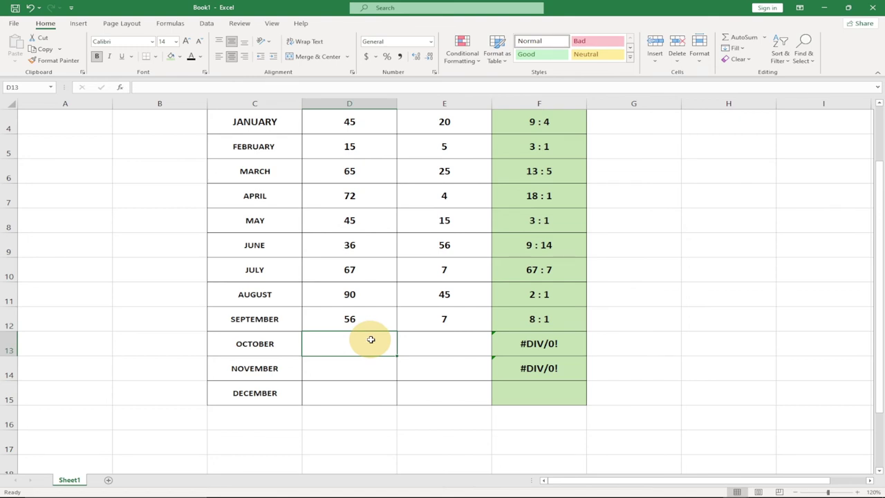
text(80)
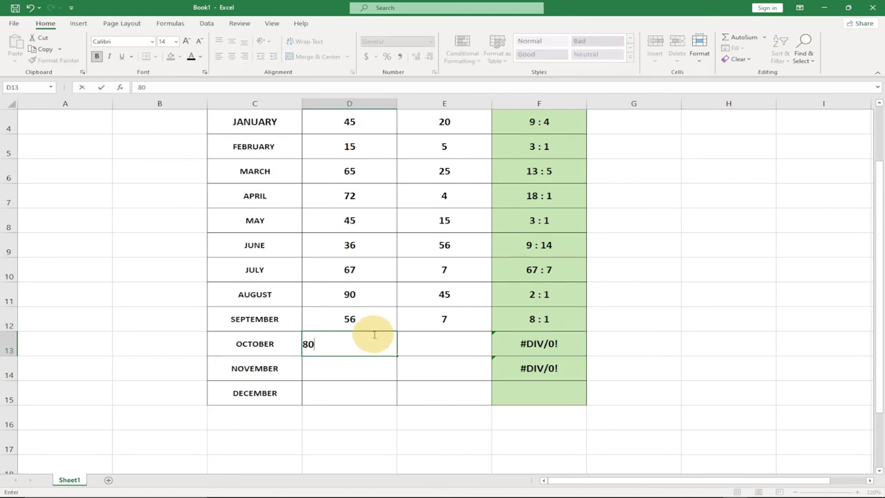
key(ctrl+Return)
click(444, 345)
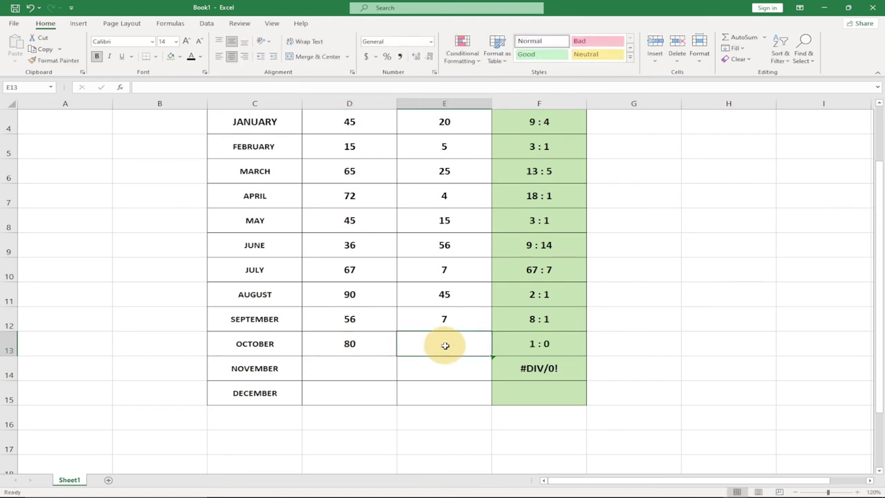
text(9)
key(ctrl+Return)
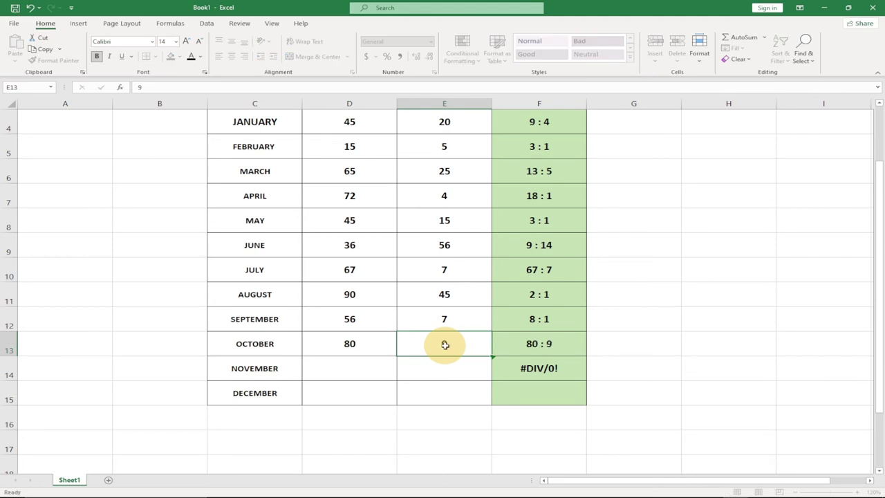
key(Tab)
Change the October calls value in D13 to 75.
click(349, 342)
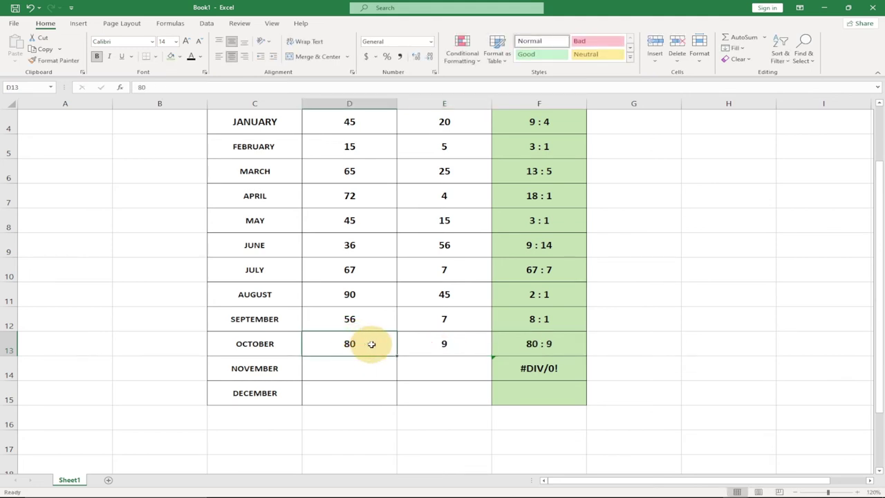
text(75)
key(Tab)
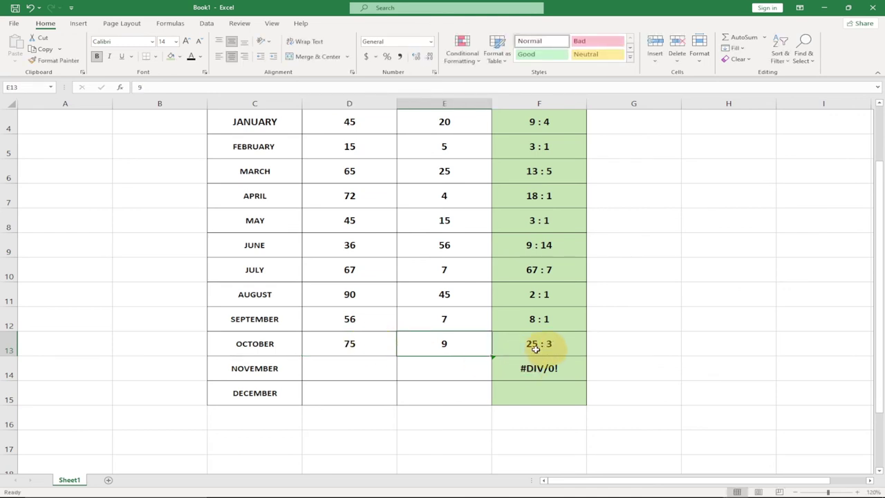
Fill in the November row with 45 calls in D14 and 7 orders in E14.
click(355, 366)
text(45)
click(456, 370)
text(7)
key(Tab)
Re-enter 45 as the November calls in D14 and set the November orders in E14 to 15.
click(364, 368)
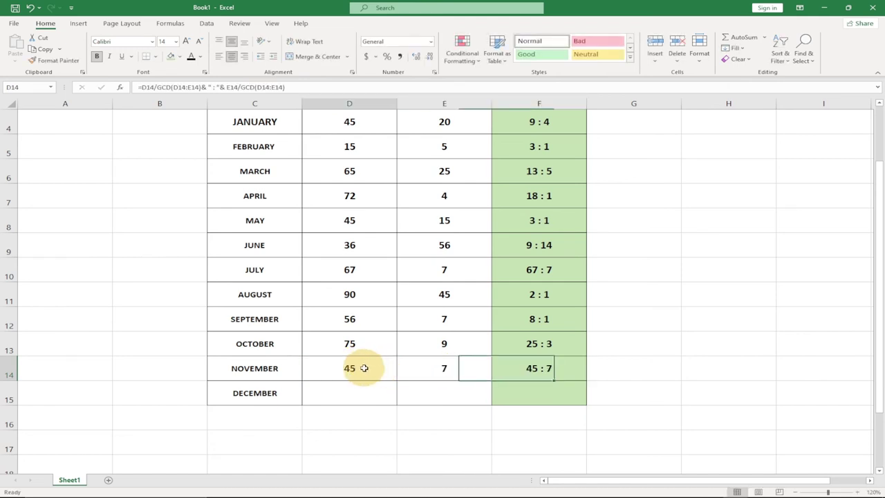
text(45)
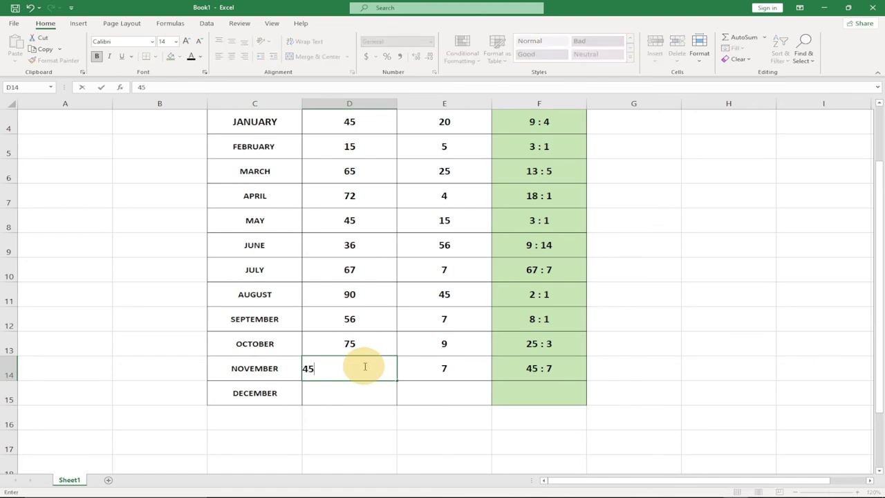
key(Tab)
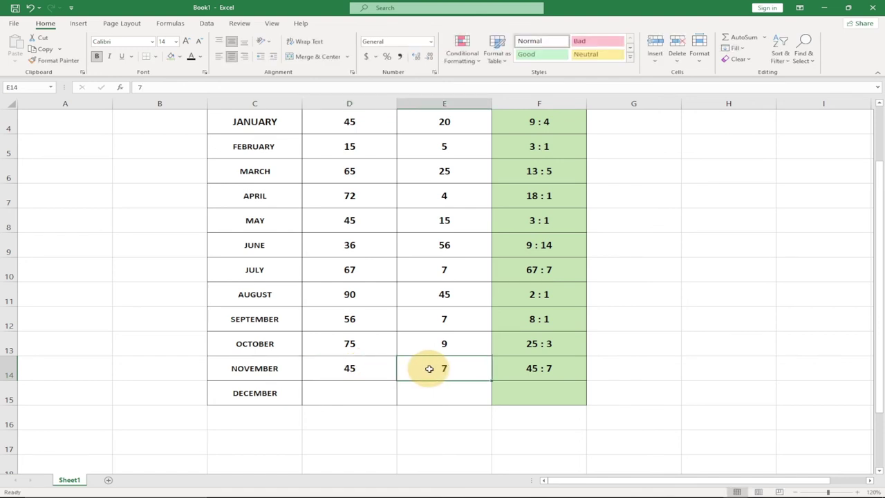
text(15)
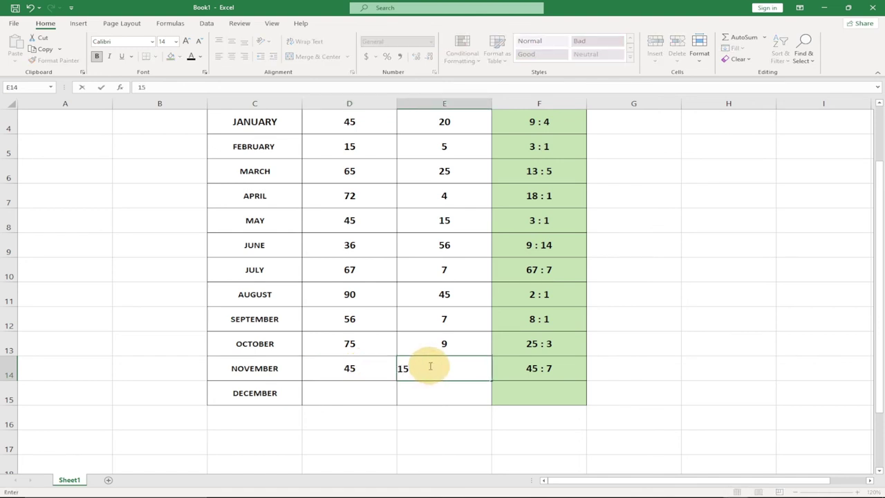
key(Tab)
Fill in the December row with 145 calls in D15 and 55 orders in E15, and check the ratio formula in F15.
click(354, 391)
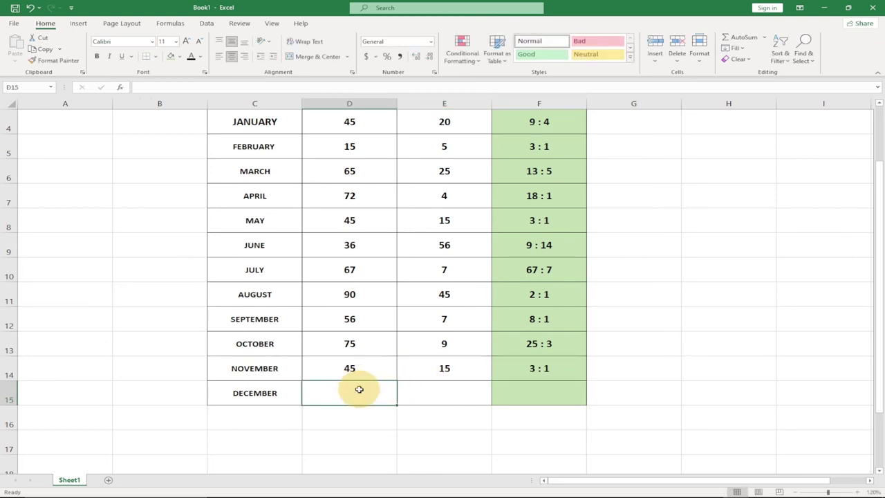
text(145)
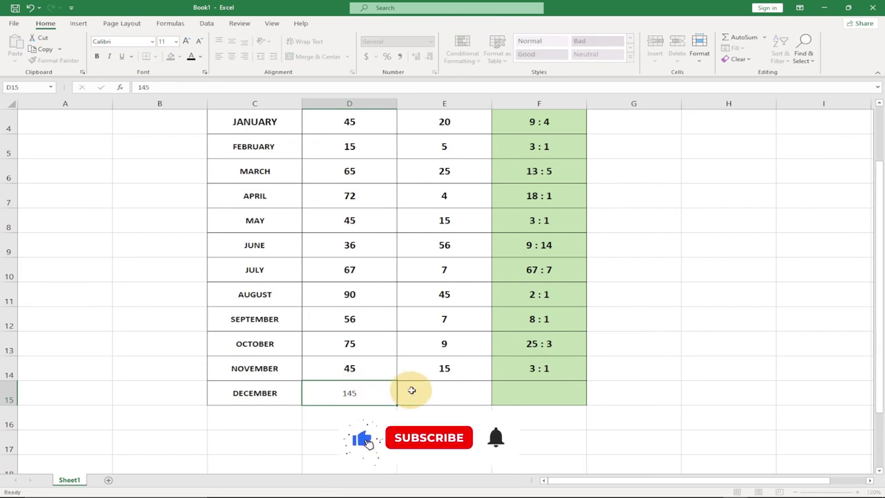
click(418, 391)
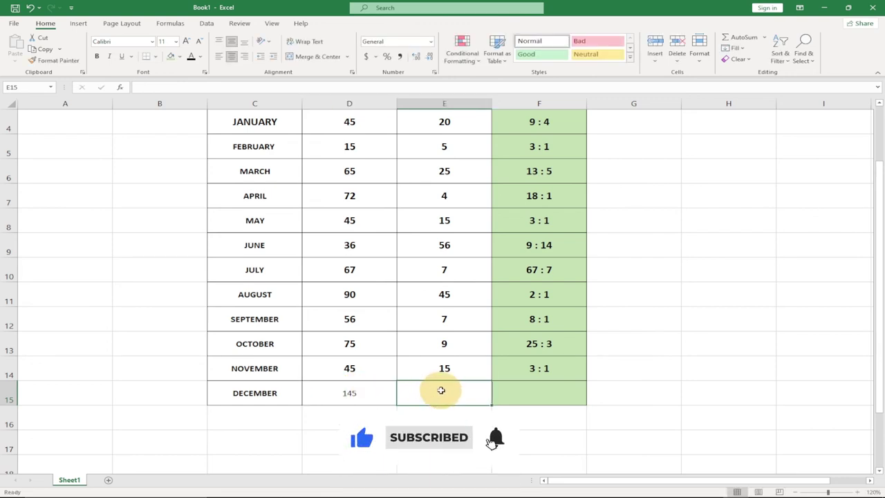
double_click(440, 391)
text(55)
key(Return)
click(517, 400)
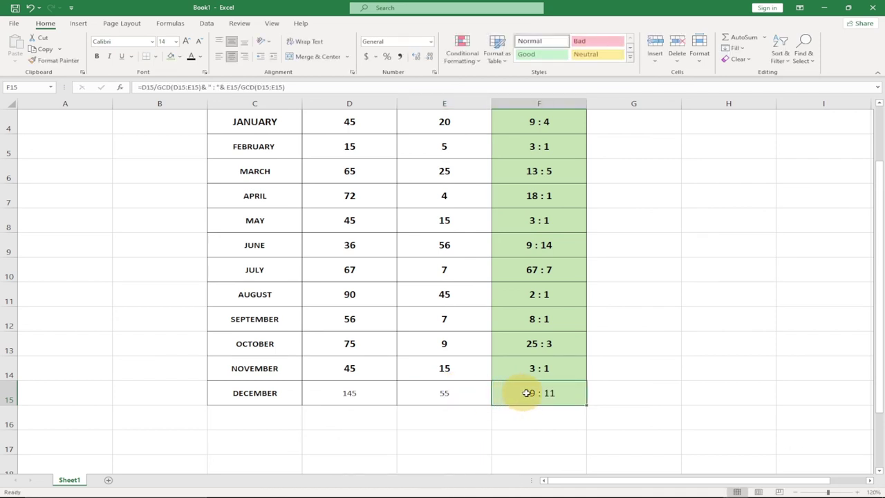
Make the December calls and orders in D15:E15 bold with font size 14.
drag(332, 391, 432, 386)
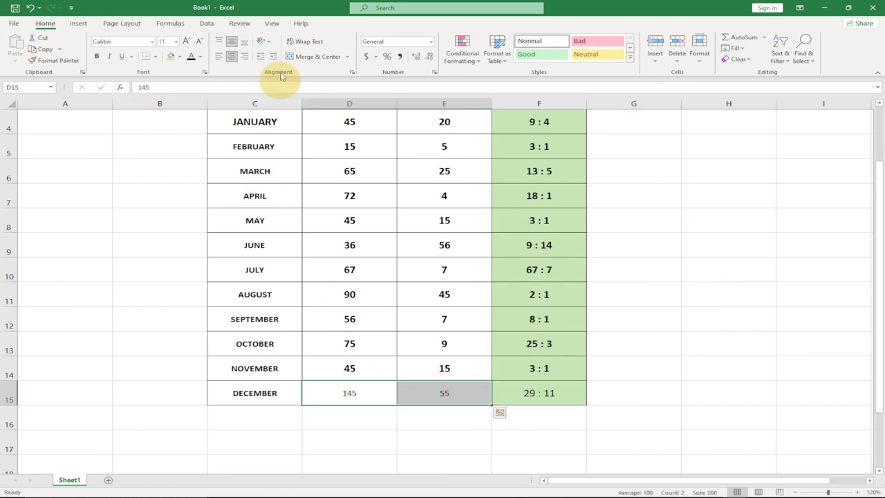
click(97, 56)
click(175, 43)
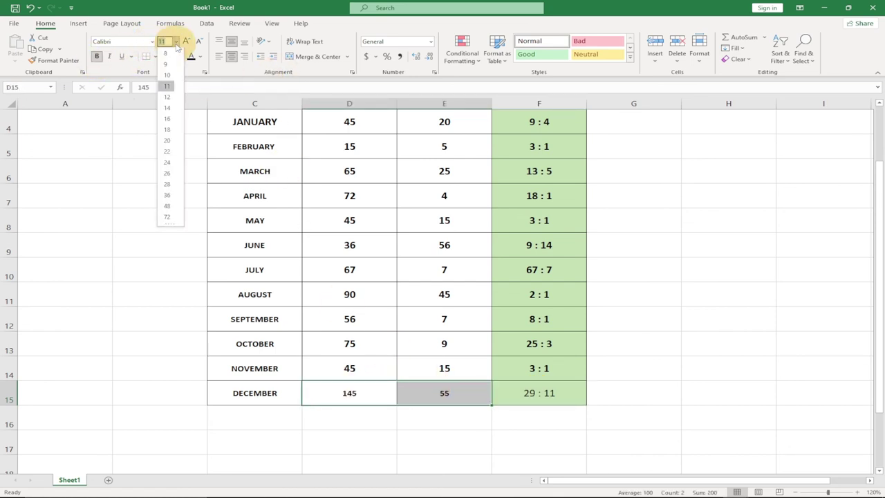
click(164, 107)
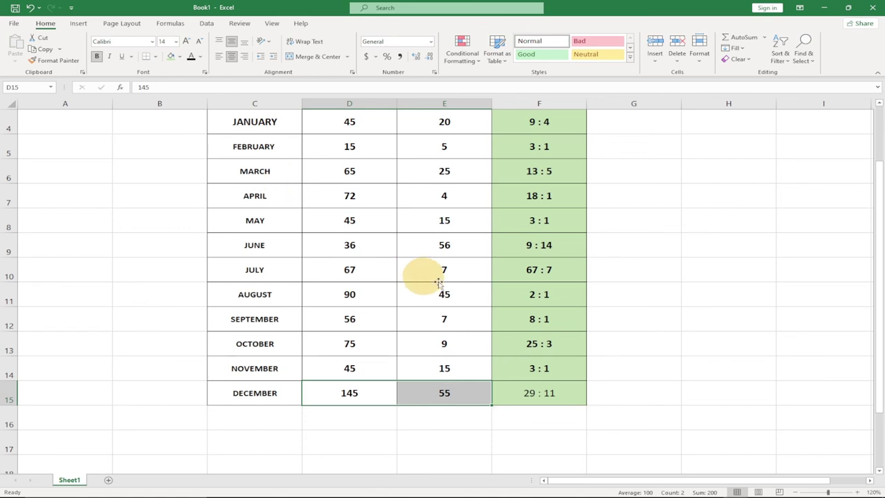
click(421, 277)
scroll(569, 329, up, 1)
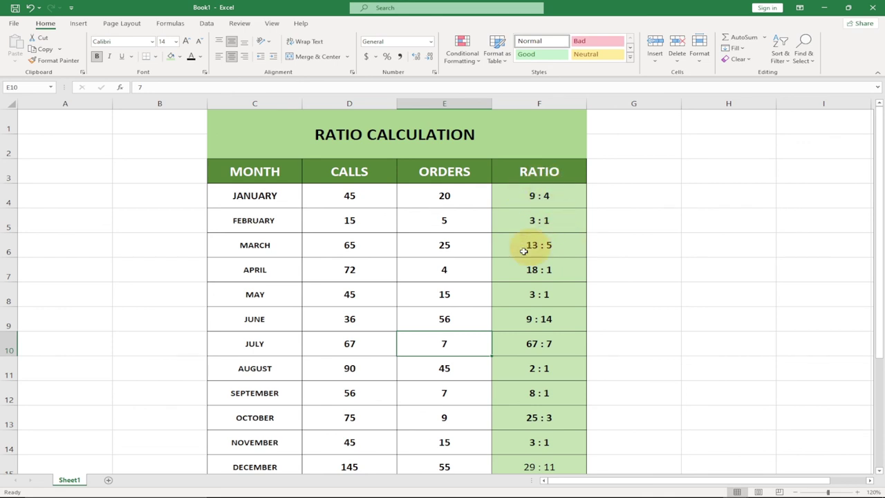
scroll(549, 339, down, 5)
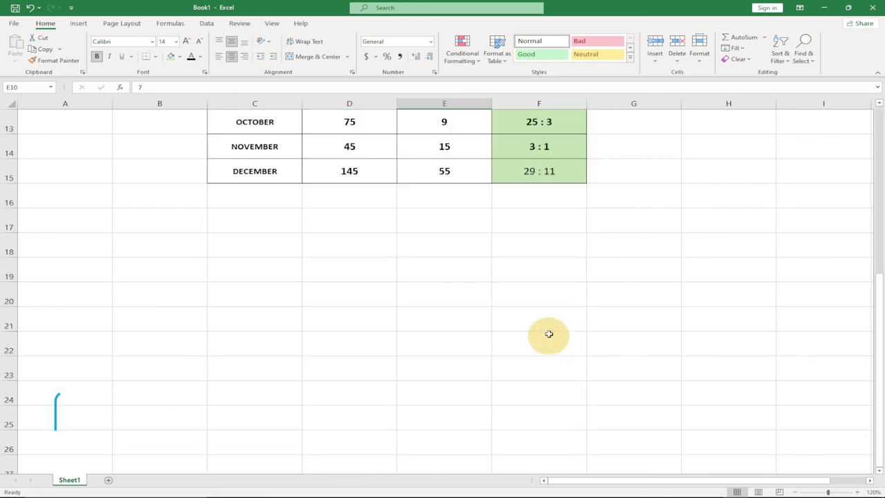
scroll(881, 282, up, 4)
drag(881, 282, 881, 254)
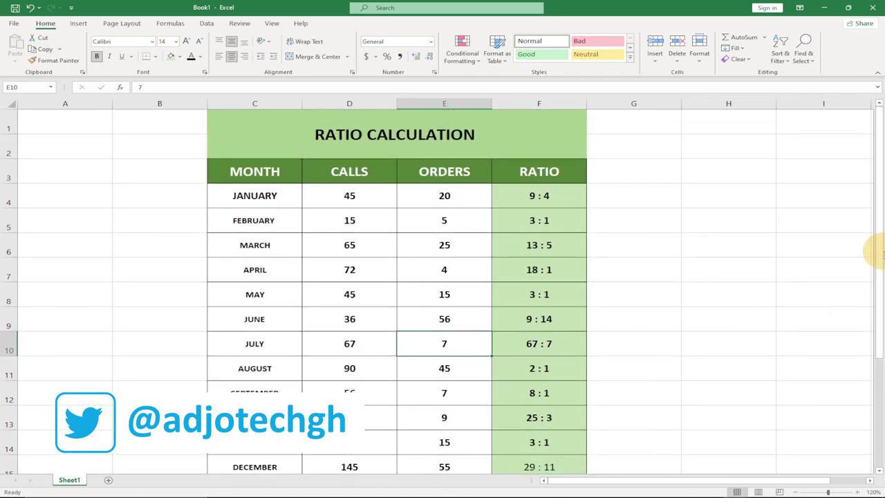